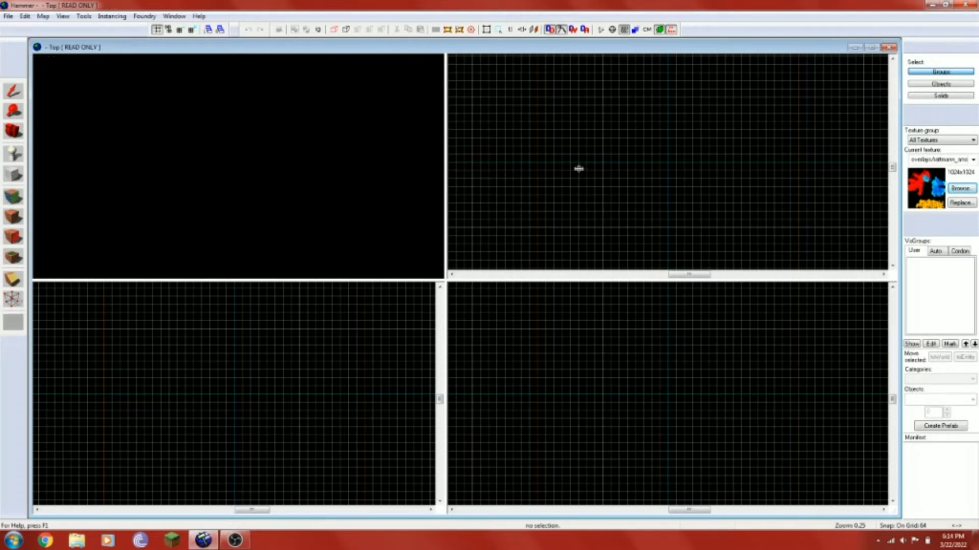
- Activate the Block tool and make tools/toolsnodraw the current texture, filtering the textures by "nodraw"
scroll(617, 168, down, 1)
scroll(633, 170, up, 1)
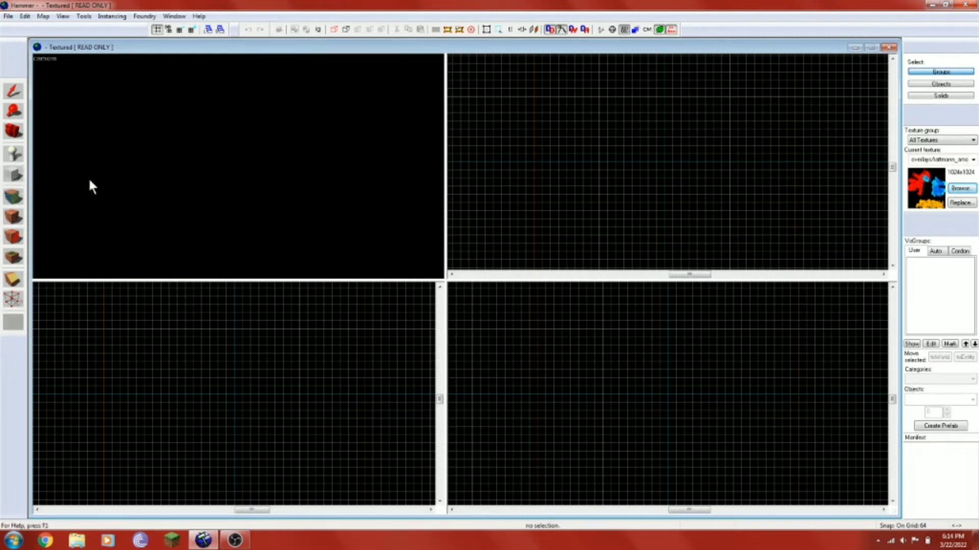
key(shift+b)
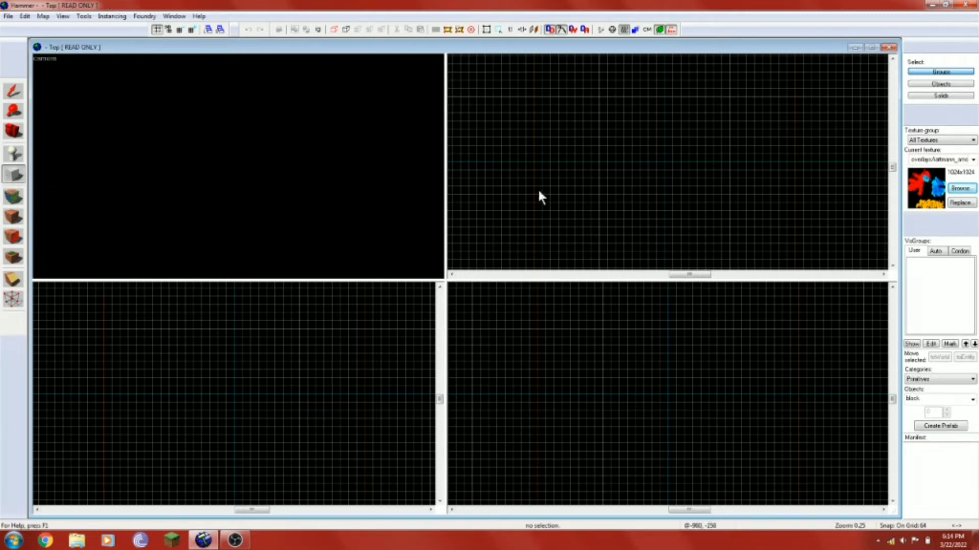
click(960, 188)
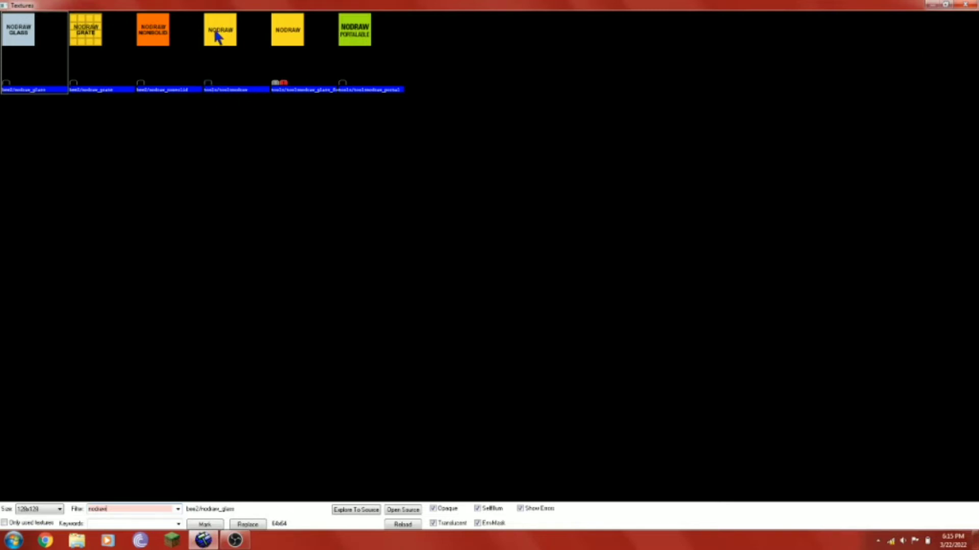
double_click(223, 87)
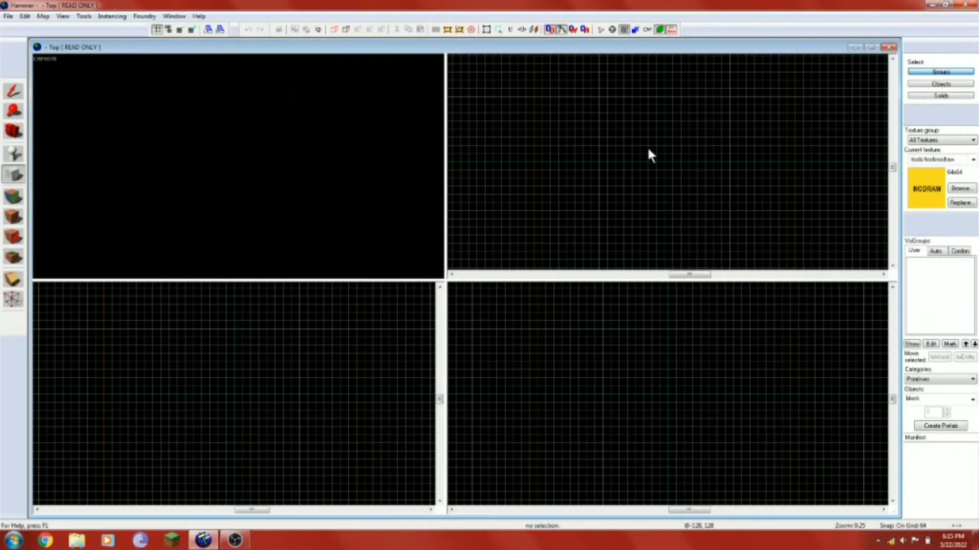
- Draw a block outline of 256 by 256 units and 64 units high, centred on the origin
drag(650, 153, 683, 181)
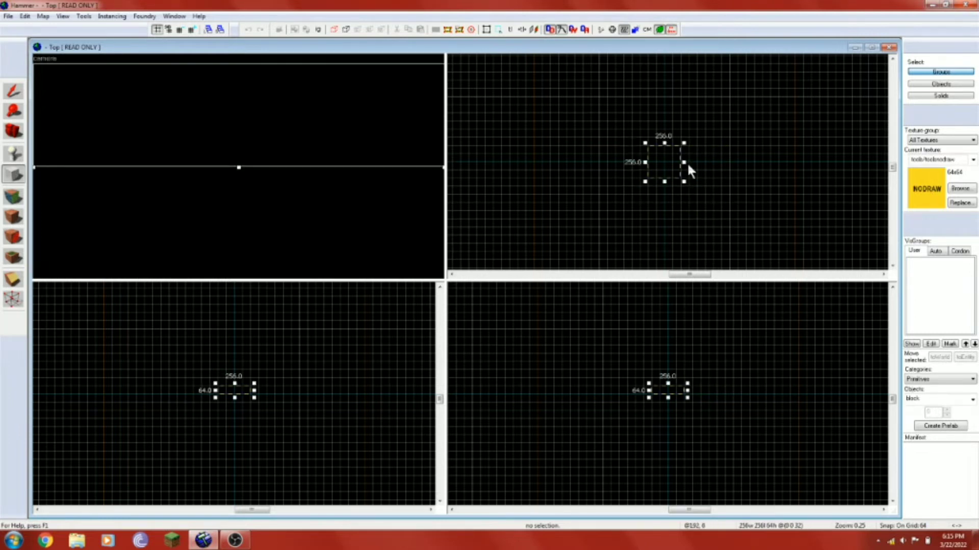
scroll(678, 156, up, 5)
scroll(669, 152, down, 3)
scroll(660, 148, up, 6)
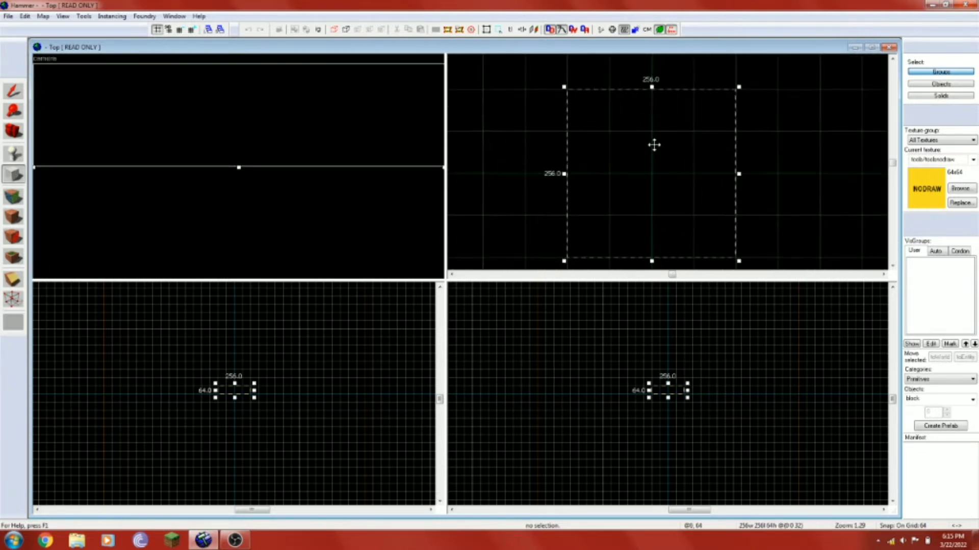
scroll(654, 145, down, 5)
scroll(653, 140, up, 2)
scroll(651, 137, down, 1)
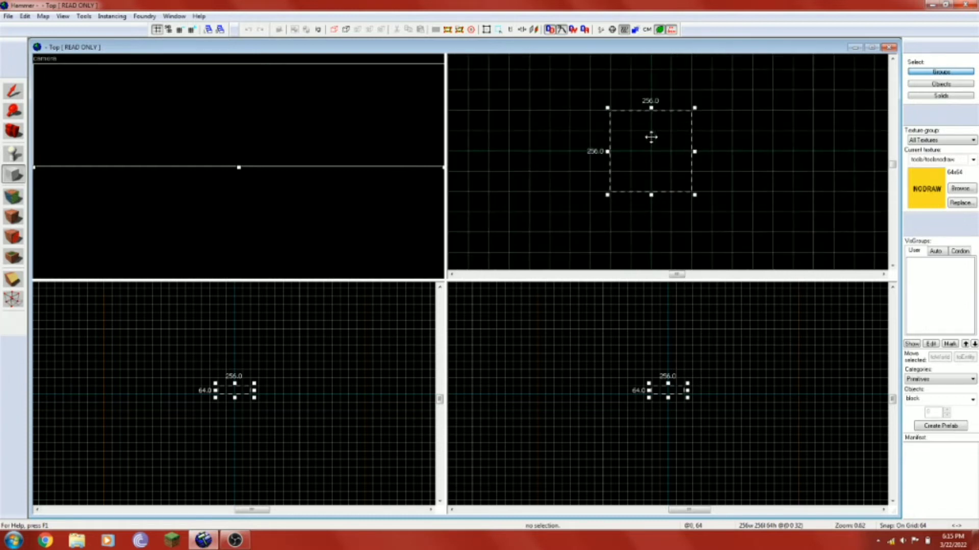
scroll(663, 369, up, 2)
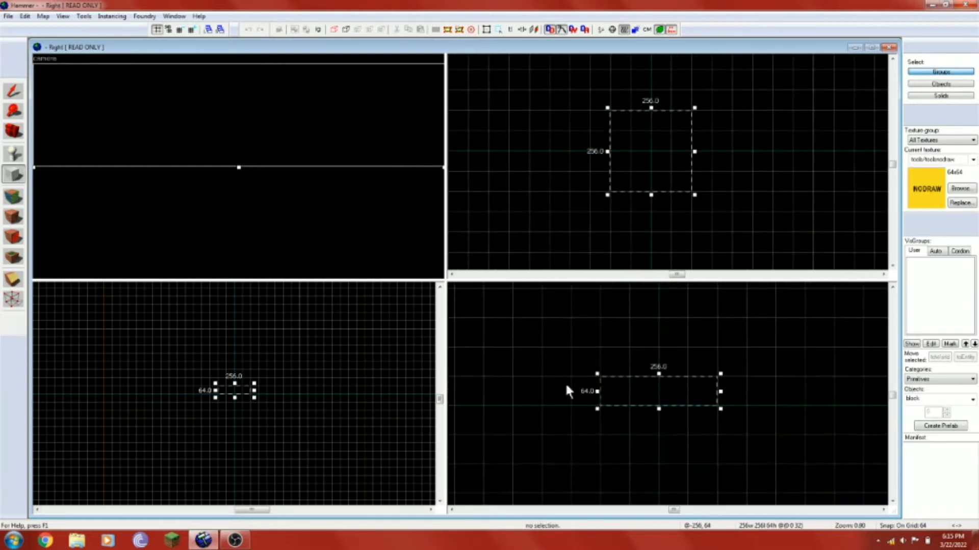
scroll(331, 392, up, 3)
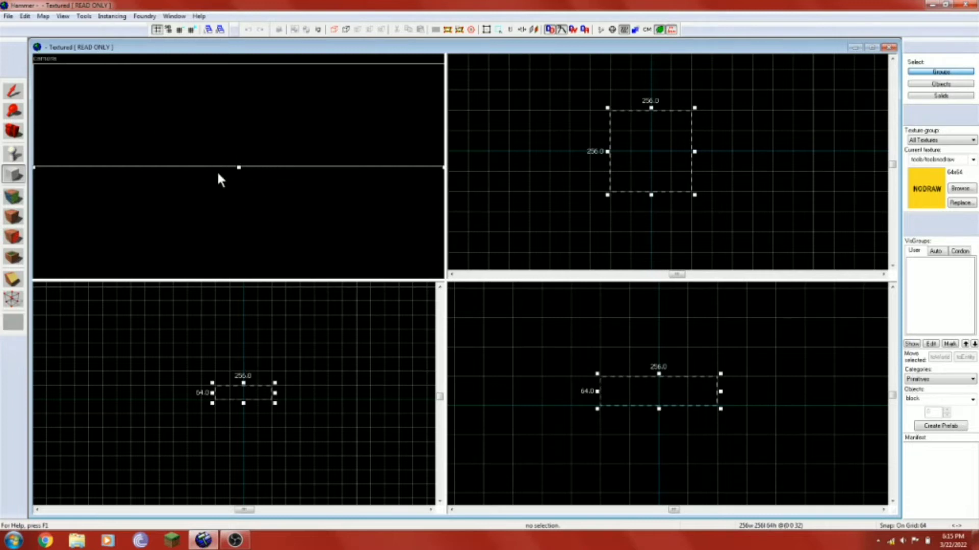
key(z)
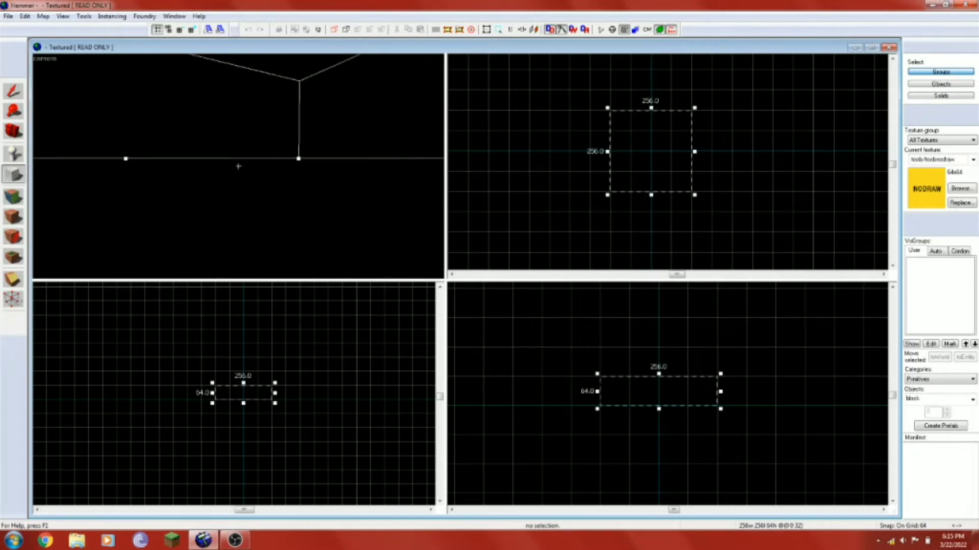
key(s)
key(a)
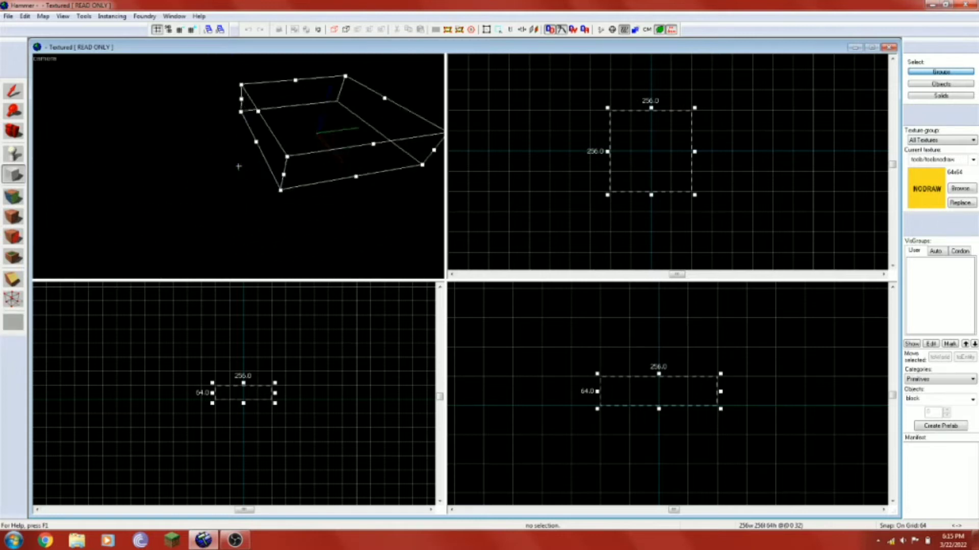
key(z)
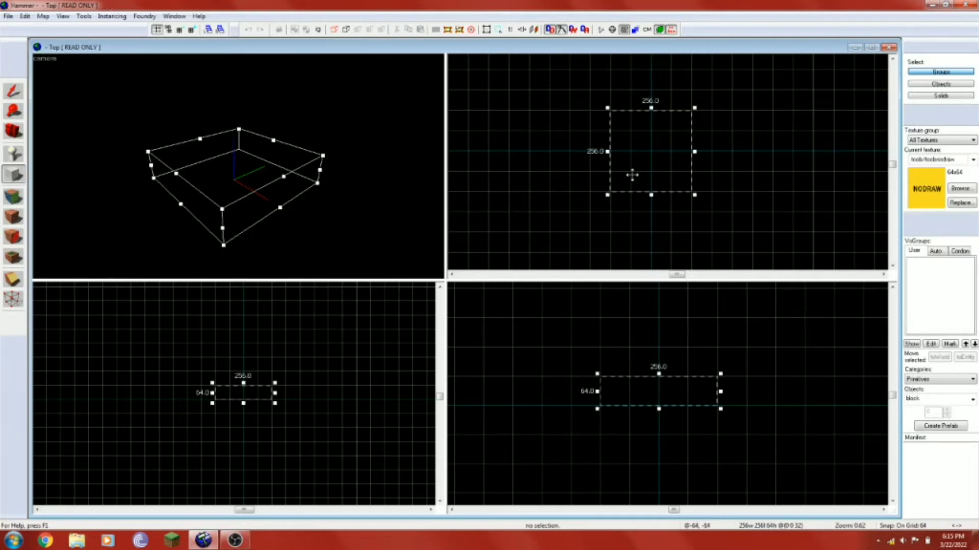
- Enlarge the block outline to 512 by 512 units around the origin and create it as the solid floor
drag(632, 175, 596, 203)
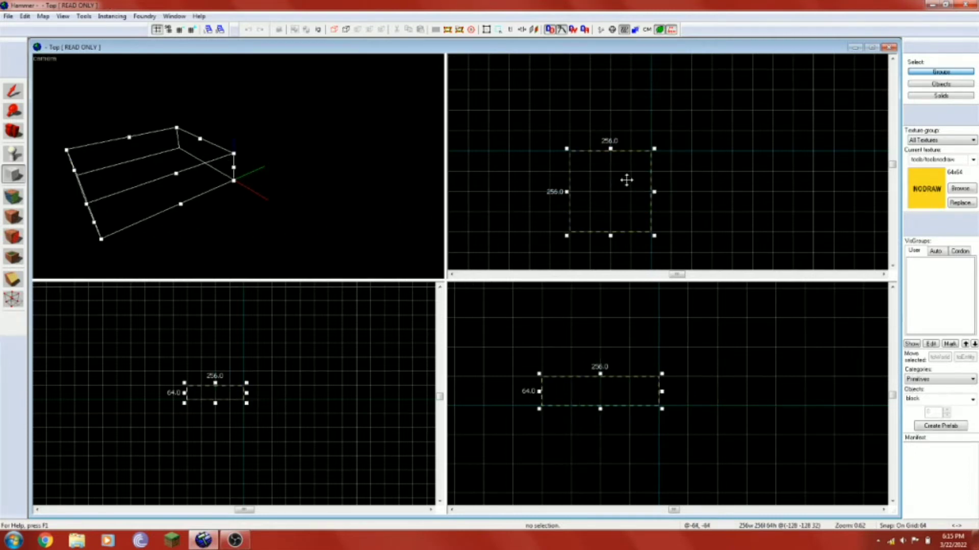
drag(654, 150, 732, 68)
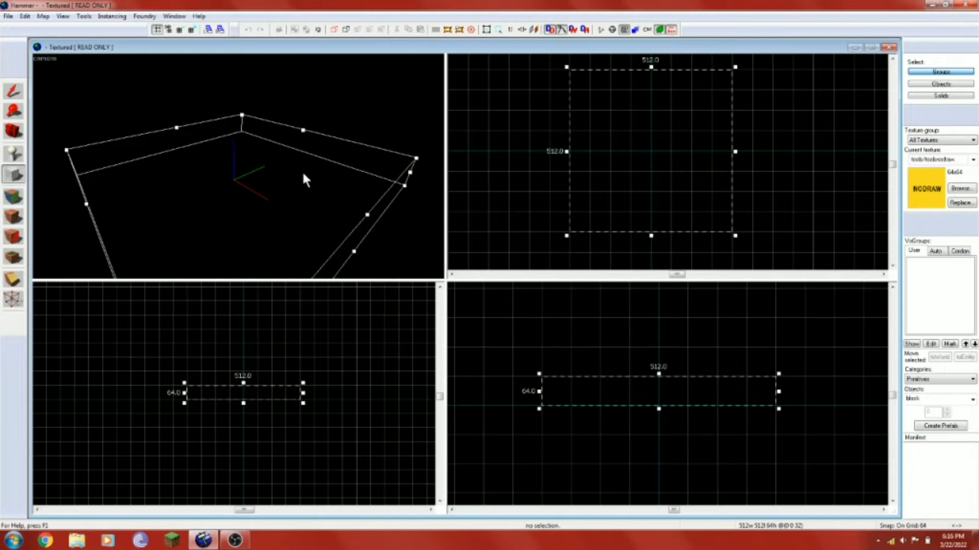
key(Return)
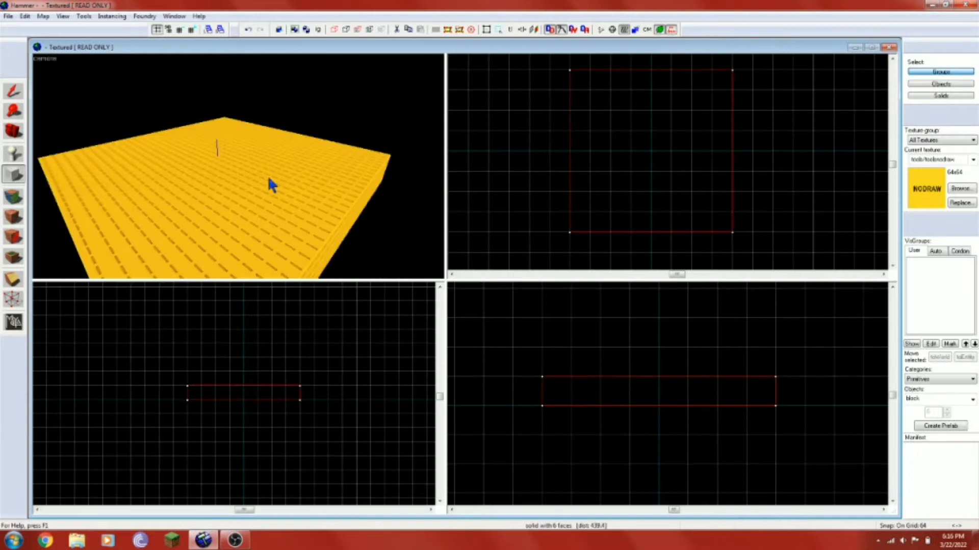
- Examine the floor block from several sides in the 3D view
key(z)
key(w)
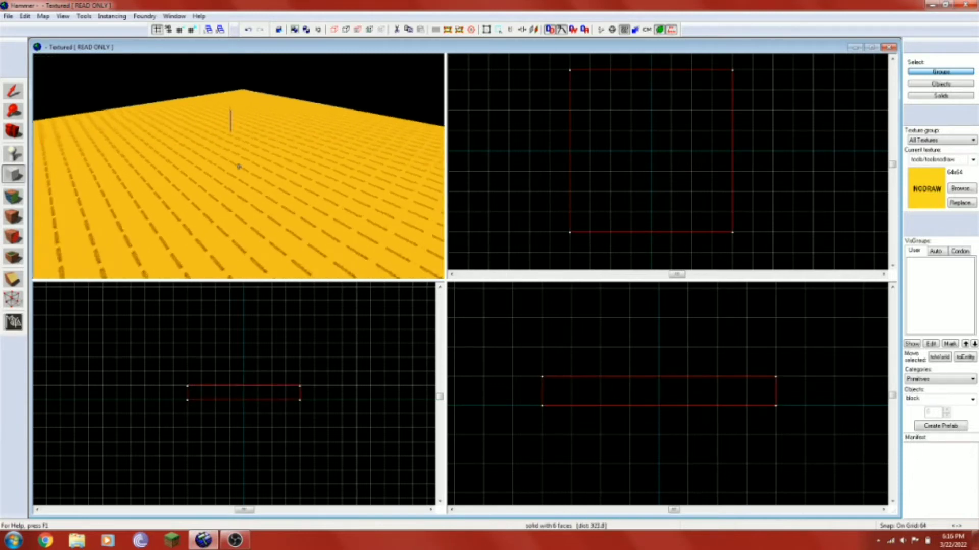
key(s)
key(d)
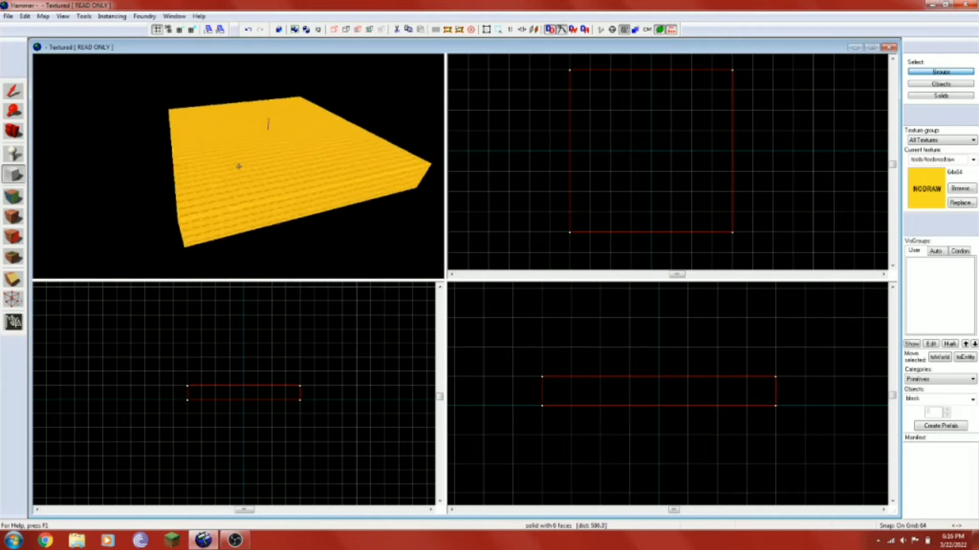
key(a)
key(d)
key(a)
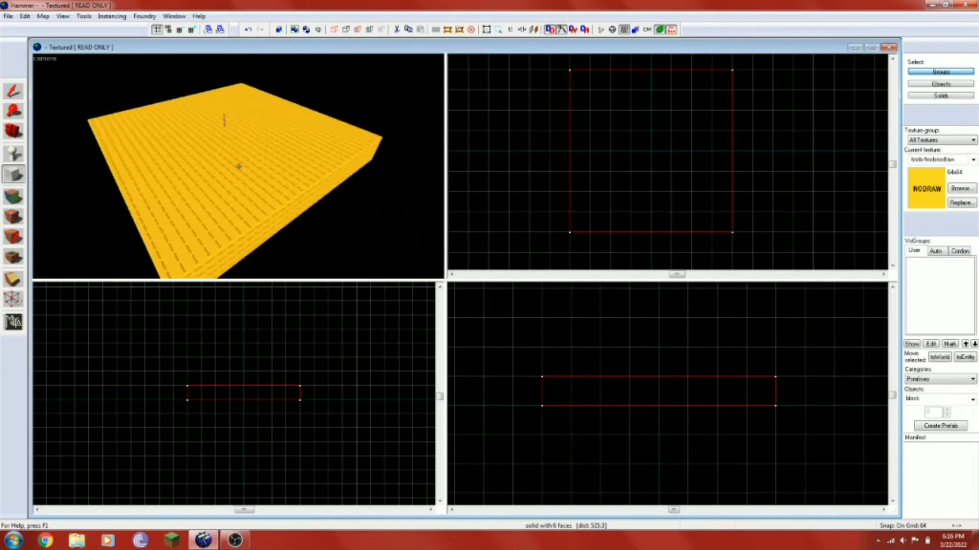
key(a)
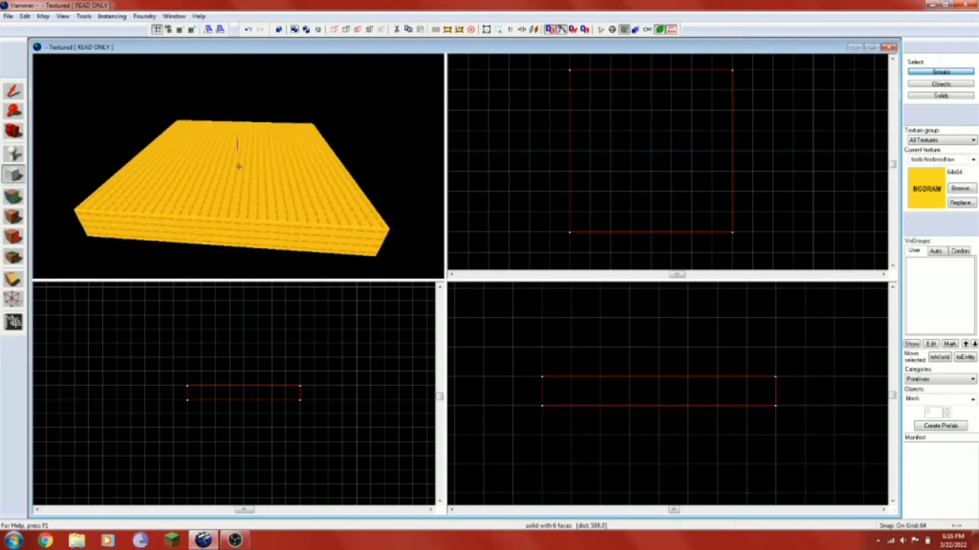
key(Left)
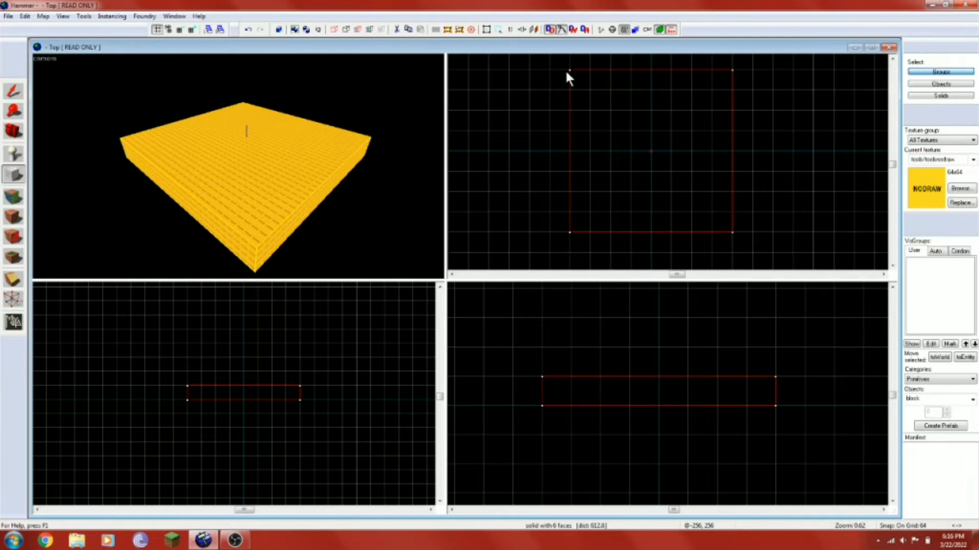
- Create a wall 512 units long, 64 thick and 192 high on top of the floor along its north edge
drag(566, 73, 729, 90)
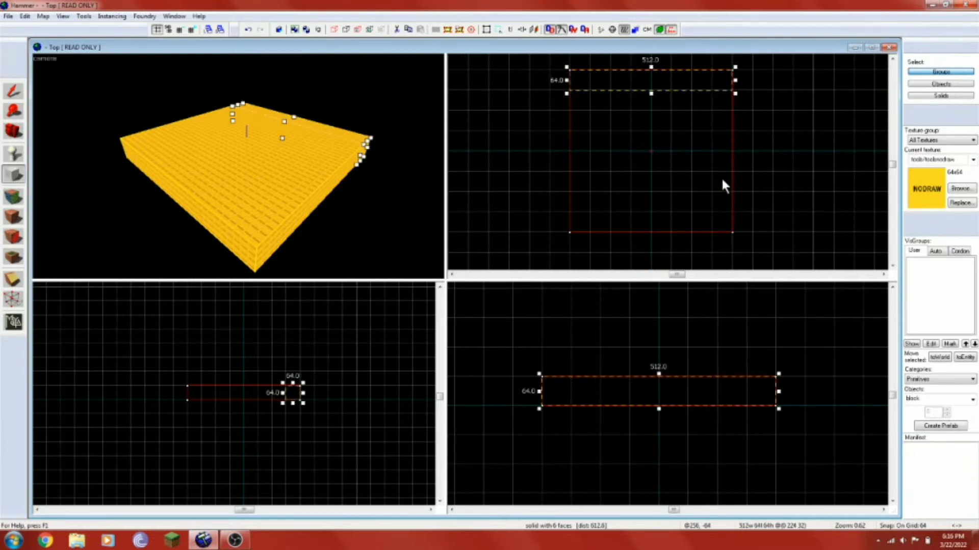
drag(679, 391, 681, 368)
scroll(672, 438, down, 3)
click(665, 388)
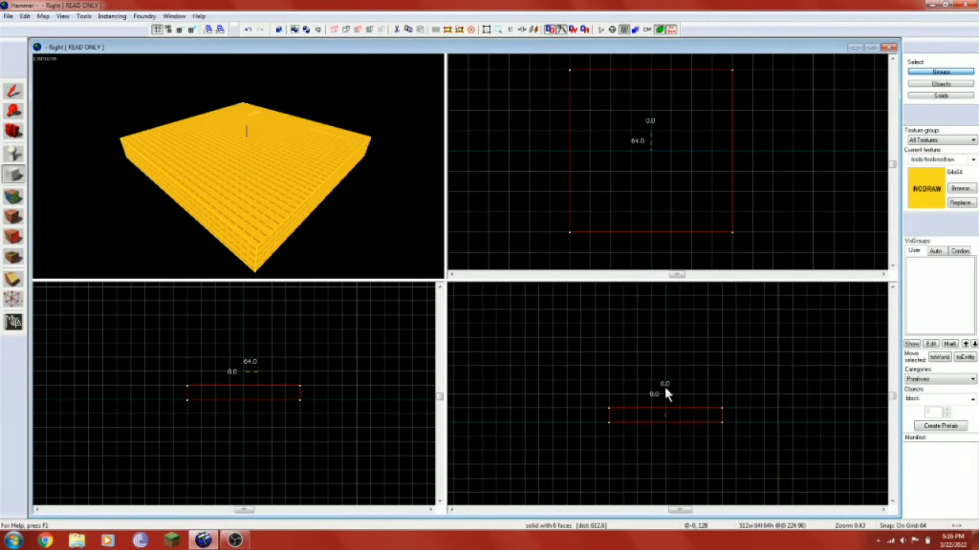
drag(610, 366, 721, 411)
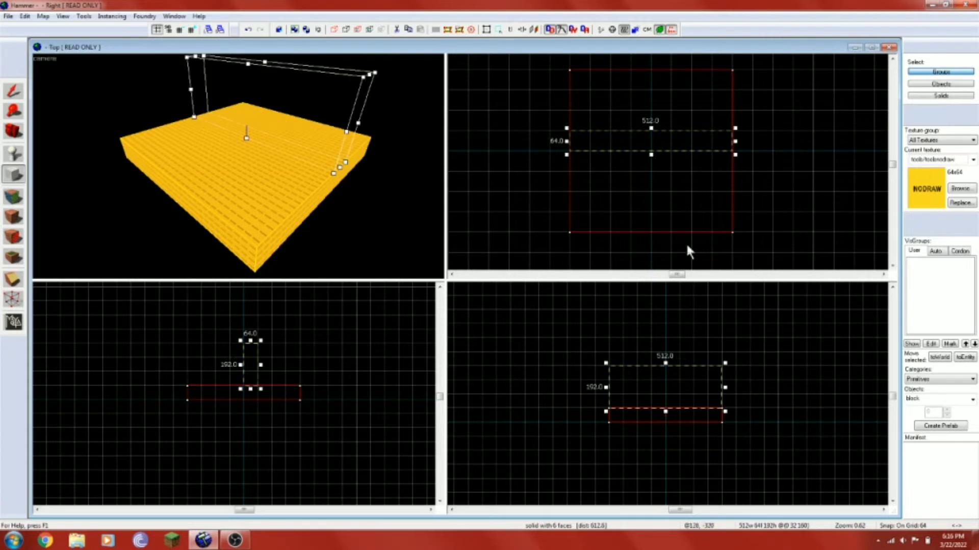
drag(655, 143, 656, 87)
key(Return)
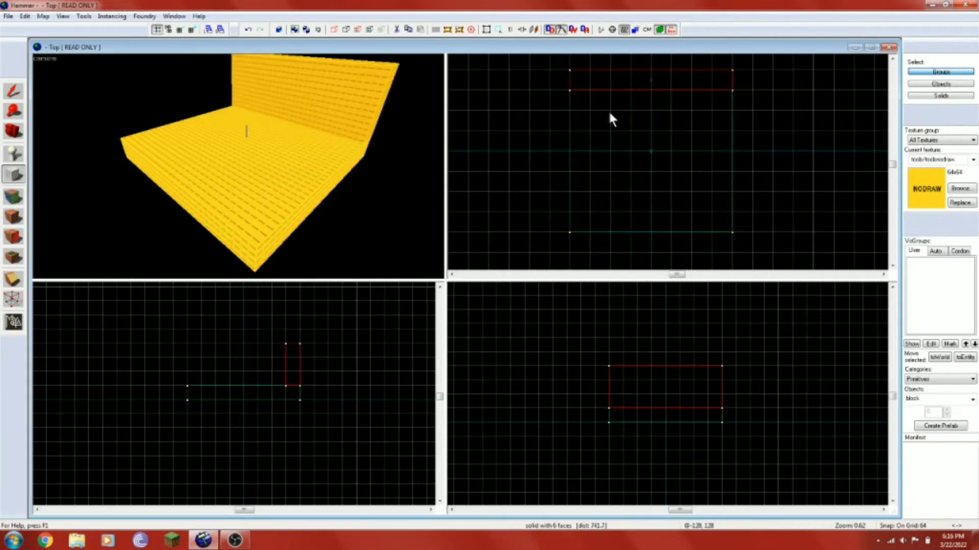
- Create a west wall 448 units long, 64 thick and 192 high on the floor, meeting the north wall
drag(570, 90, 587, 235)
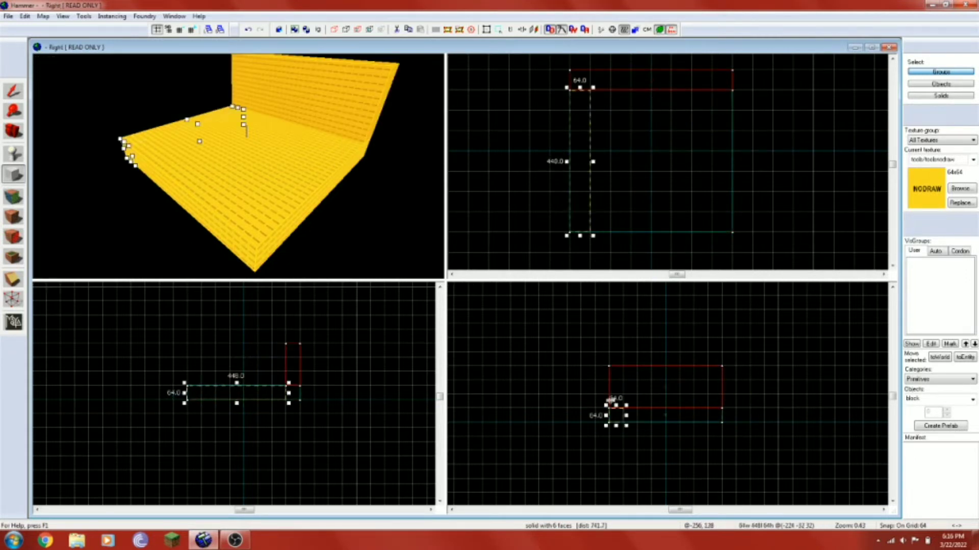
drag(616, 407, 613, 358)
key(Return)
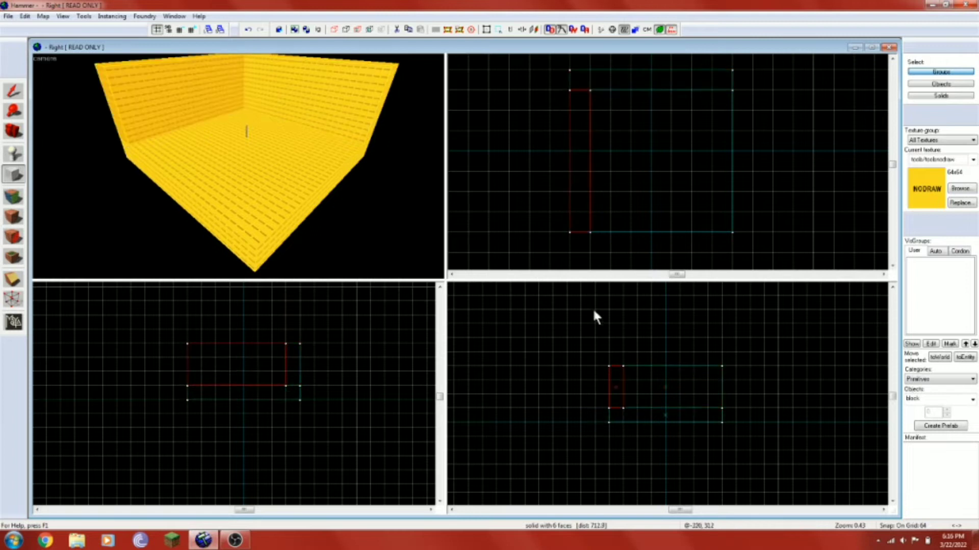
- Create a south wall 448 units long and 64 thick on the floor, as high as the west wall it meets
drag(600, 214, 734, 236)
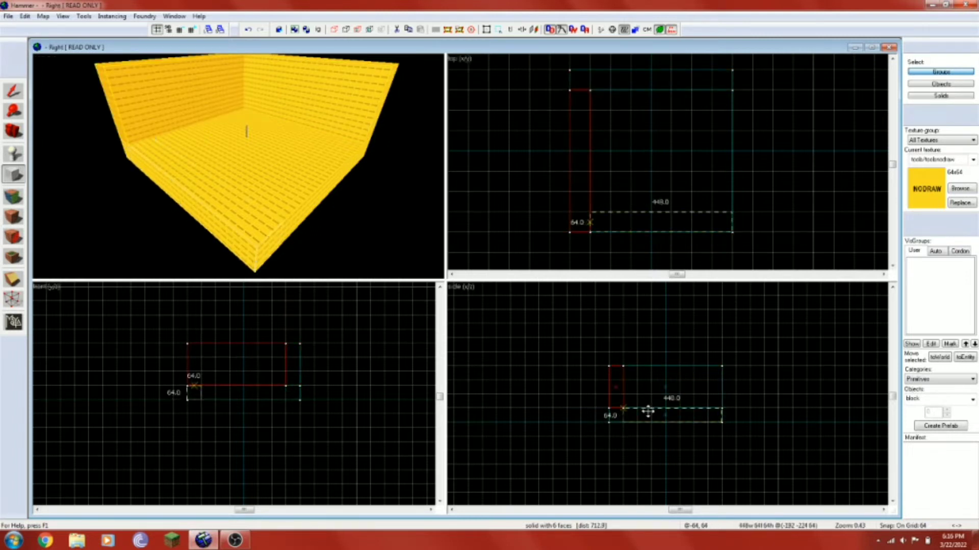
drag(651, 406, 651, 392)
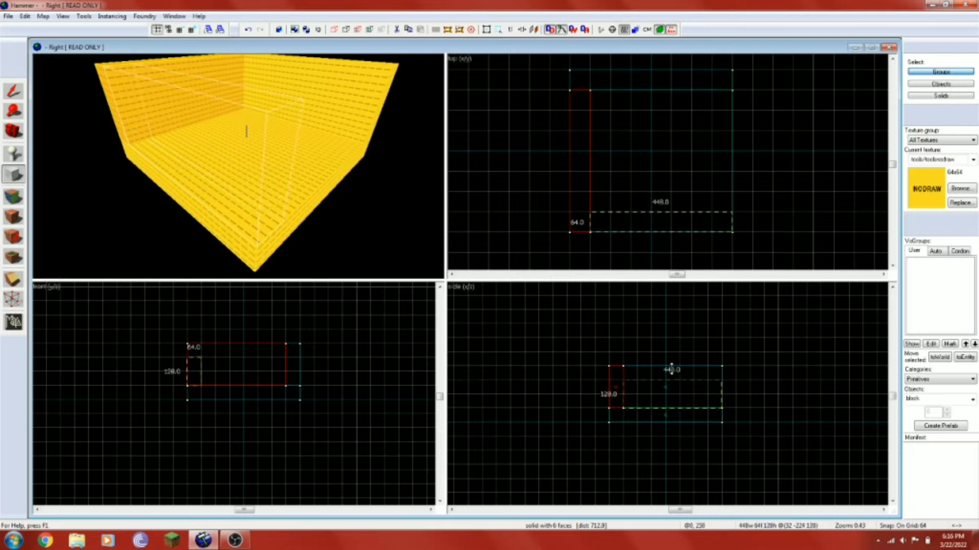
key(Return)
- Create a 64-unit-thick east wall filling the gap between the north and south walls at the same height
drag(712, 99, 733, 214)
drag(715, 415, 714, 366)
key(Return)
- Create a ceiling block of 512 by 512 units, 64 units thick, resting on top of the four walls
drag(610, 365, 725, 360)
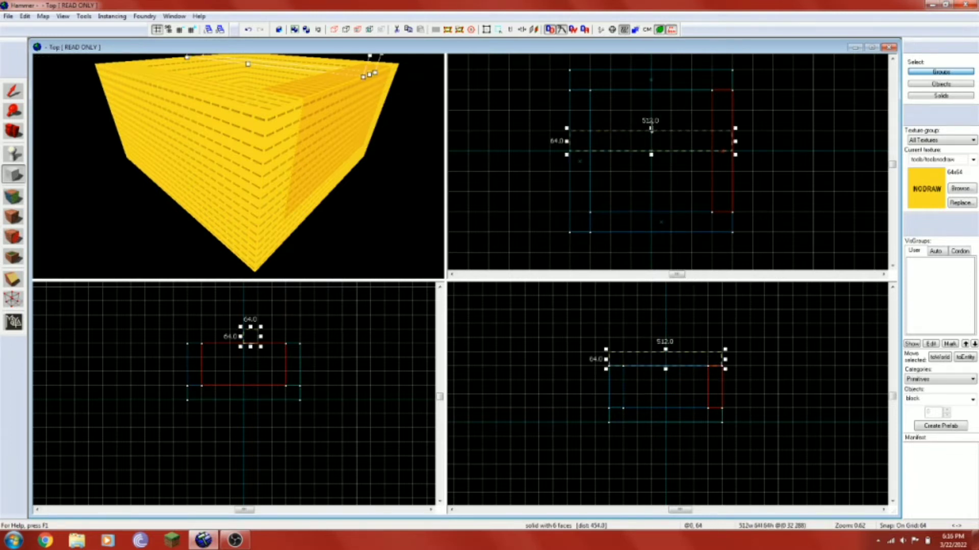
drag(650, 128, 651, 67)
drag(651, 154, 642, 227)
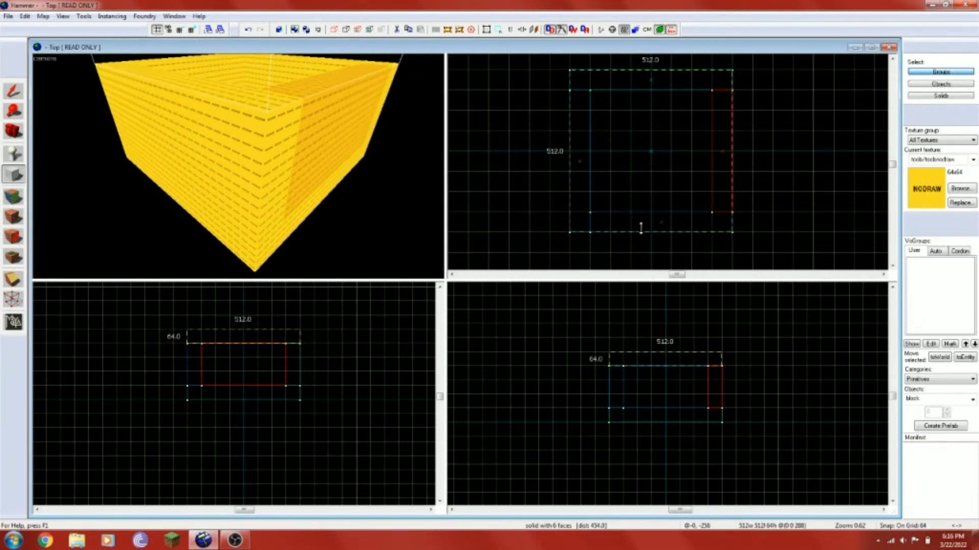
key(Return)
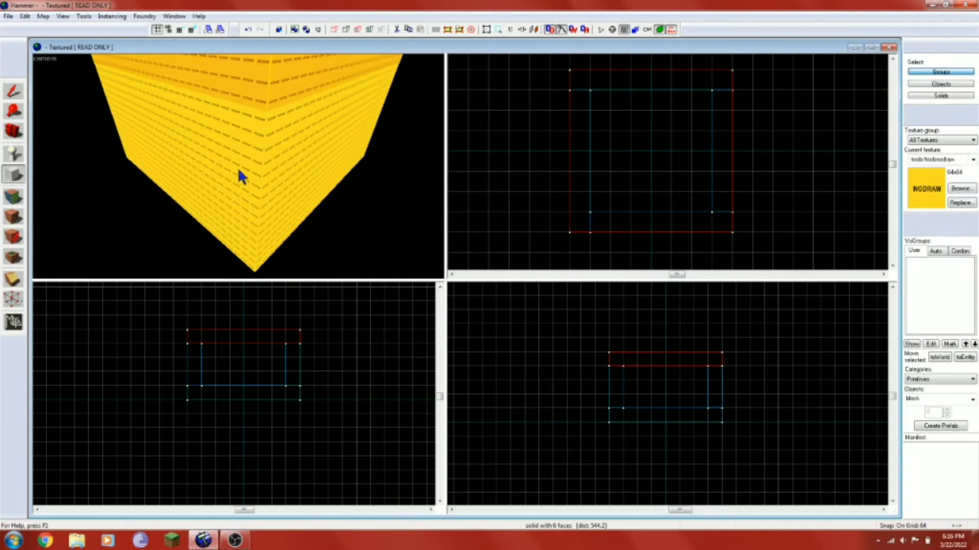
- Inspect the inside of the enclosed room with the 3D camera
key(z)
key(w)
key(w)
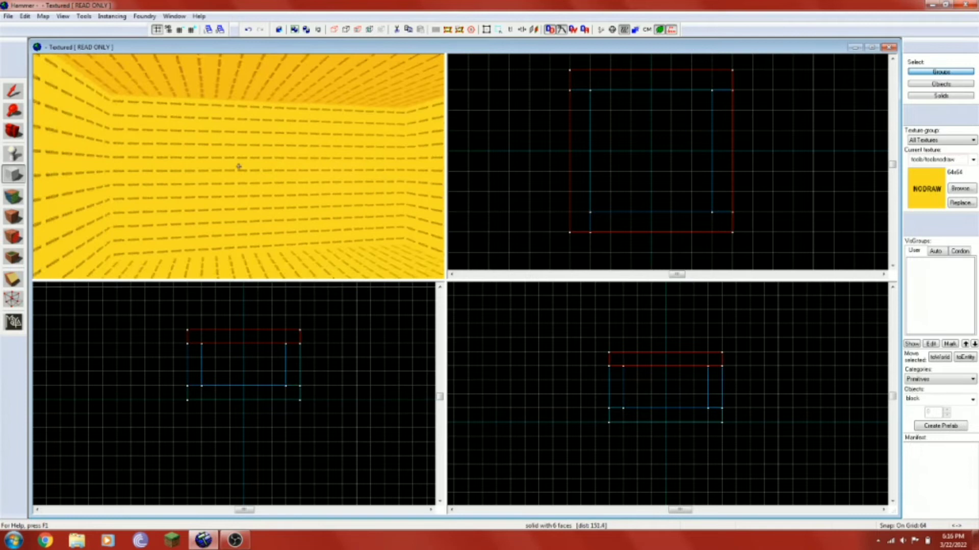
key(s)
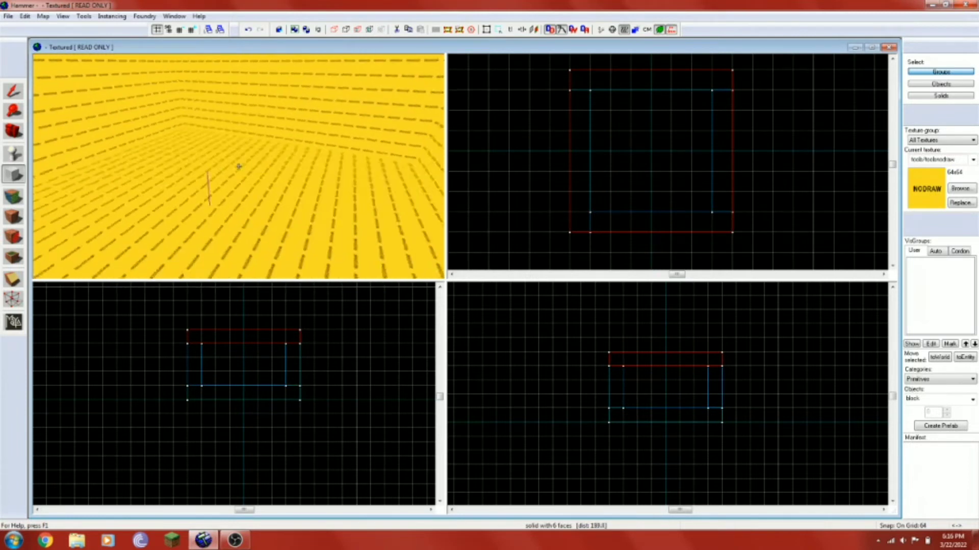
key(s)
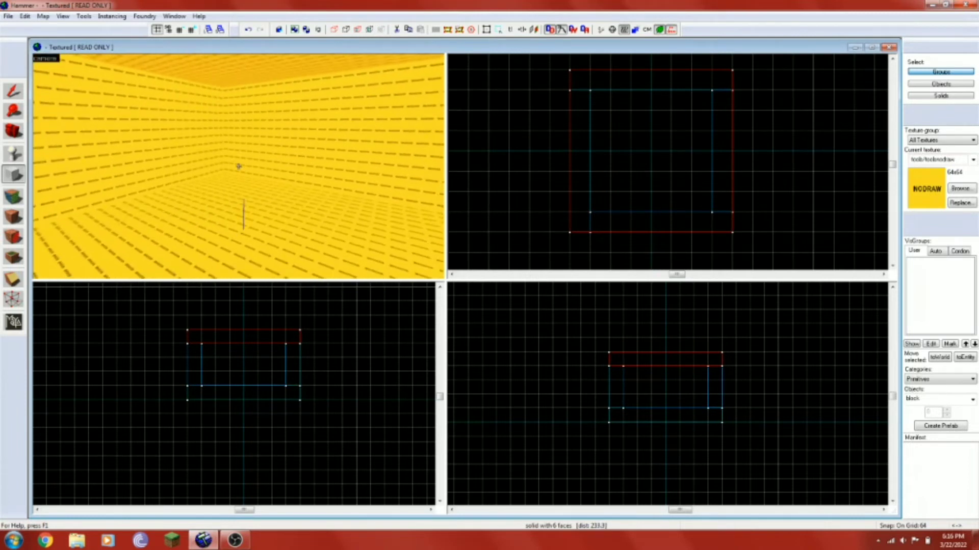
key(z)
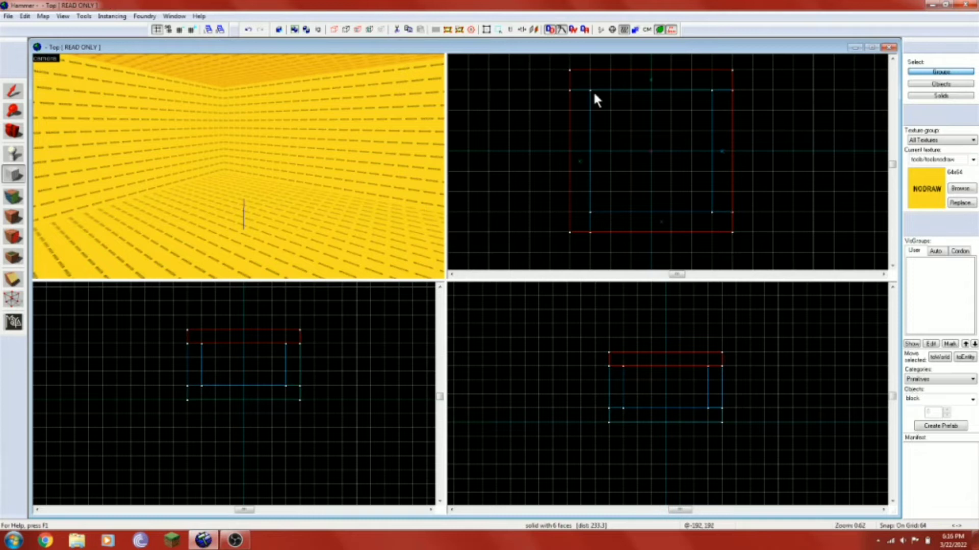
- Create a block 128 by 128 units and 192 high in the room's northwest corner, reaching from floor to ceiling
drag(589, 90, 634, 135)
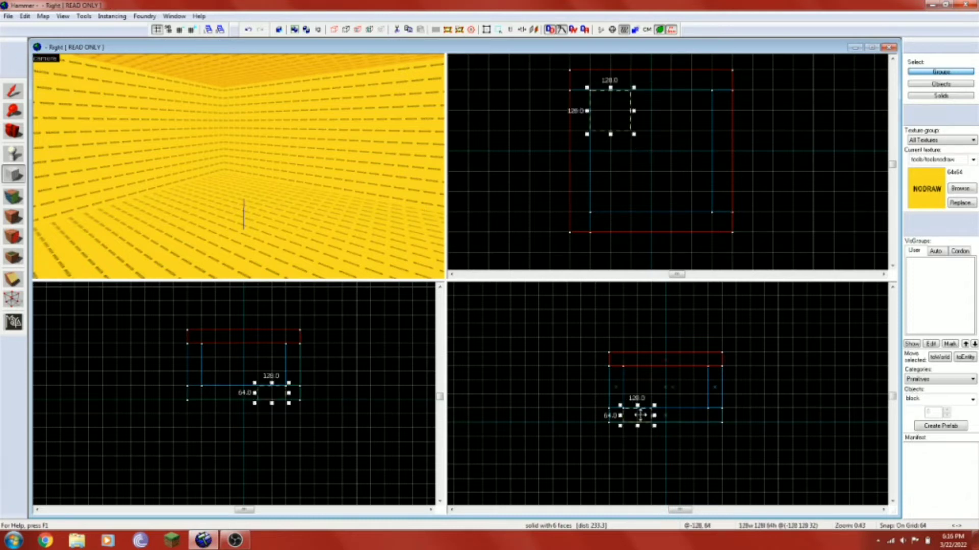
drag(637, 392, 636, 363)
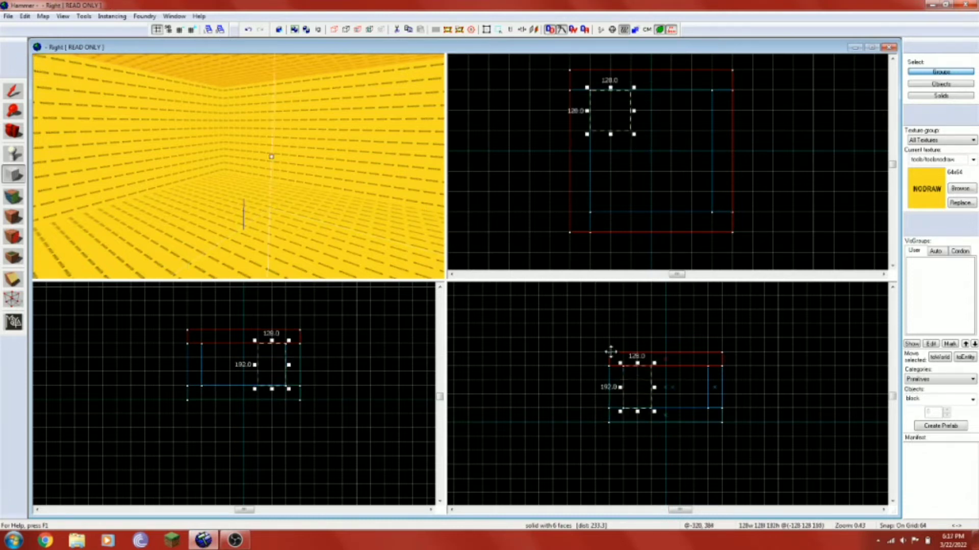
key(z)
key(z)
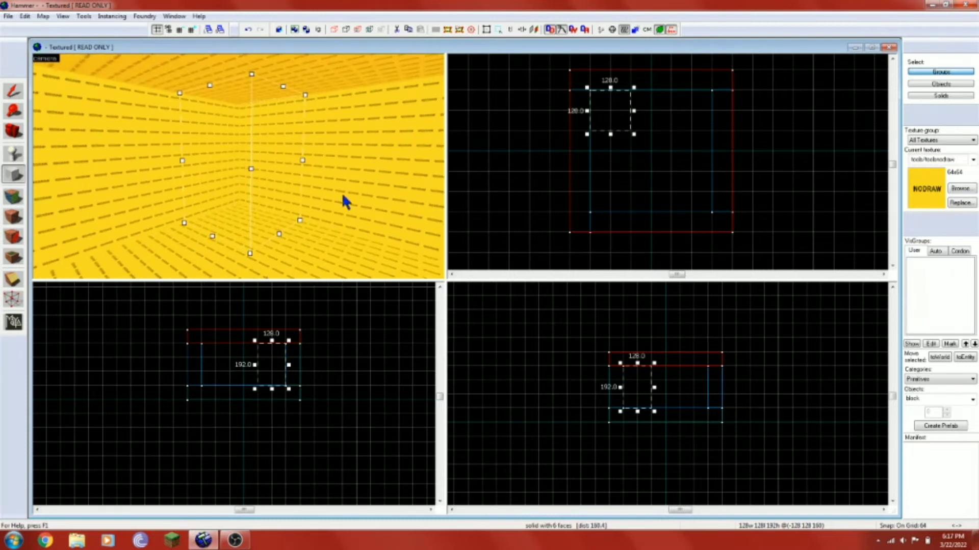
key(Return)
- Create a 64 by 64 unit pillar, 192 high, against the west wall directly south of the corner block
drag(580, 127, 609, 158)
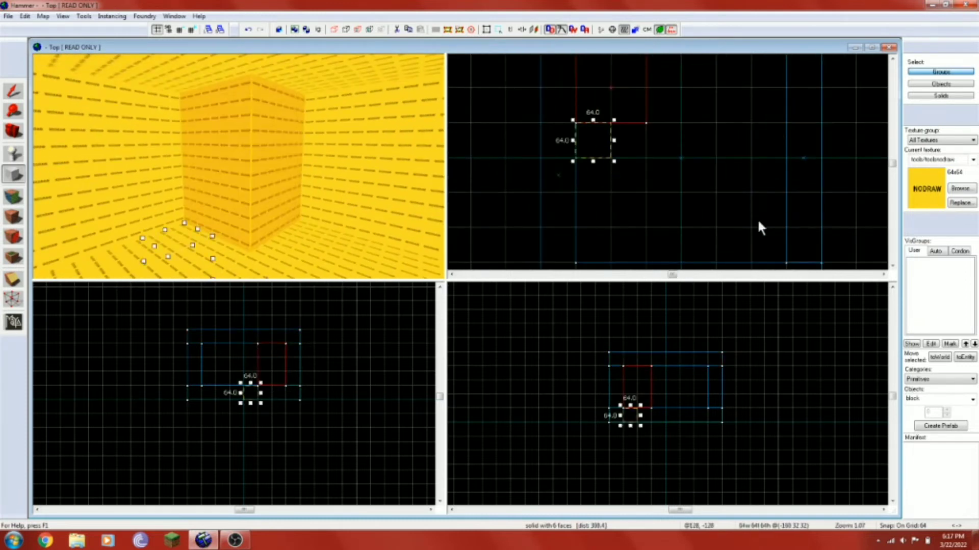
click(628, 408)
drag(629, 406, 630, 366)
key(Return)
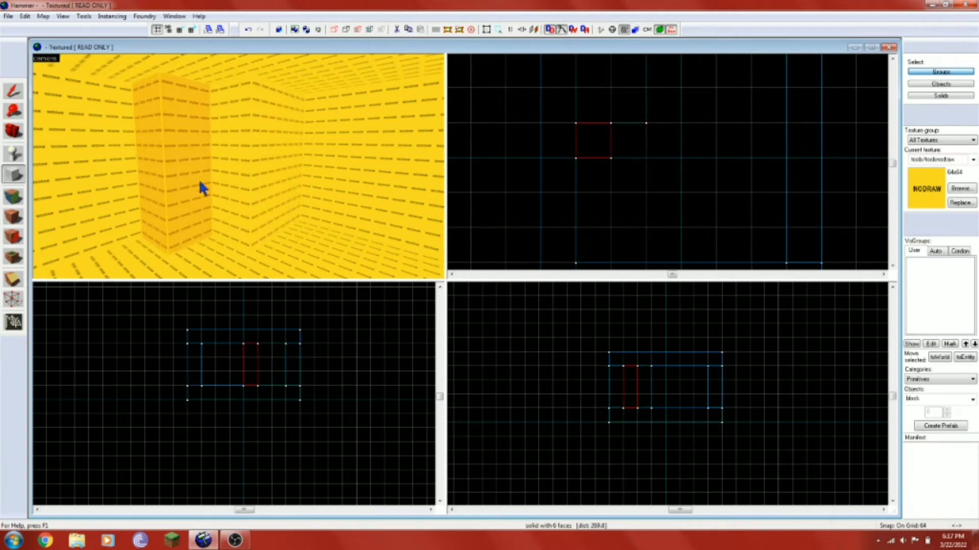
- Create a block 64 units wide, 128 long and 192 high against the inside of the east wall
key(z)
key(w)
key(z)
scroll(538, 191, down, 5)
scroll(623, 171, up, 4)
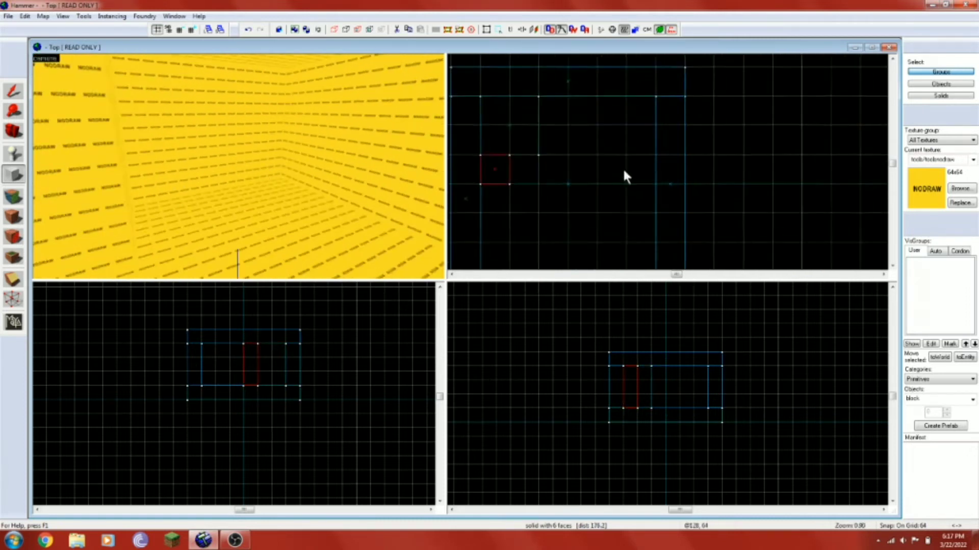
drag(624, 153, 660, 216)
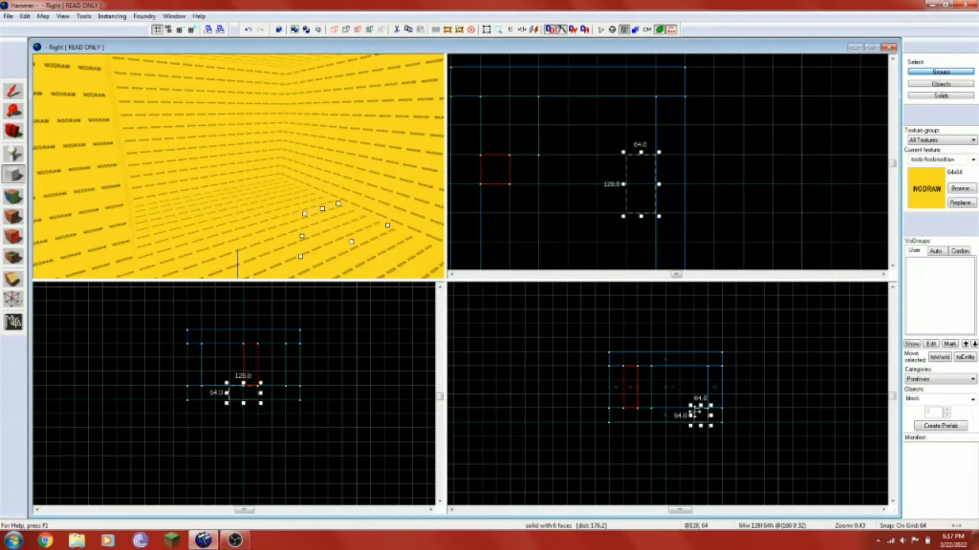
drag(696, 411, 701, 367)
key(Return)
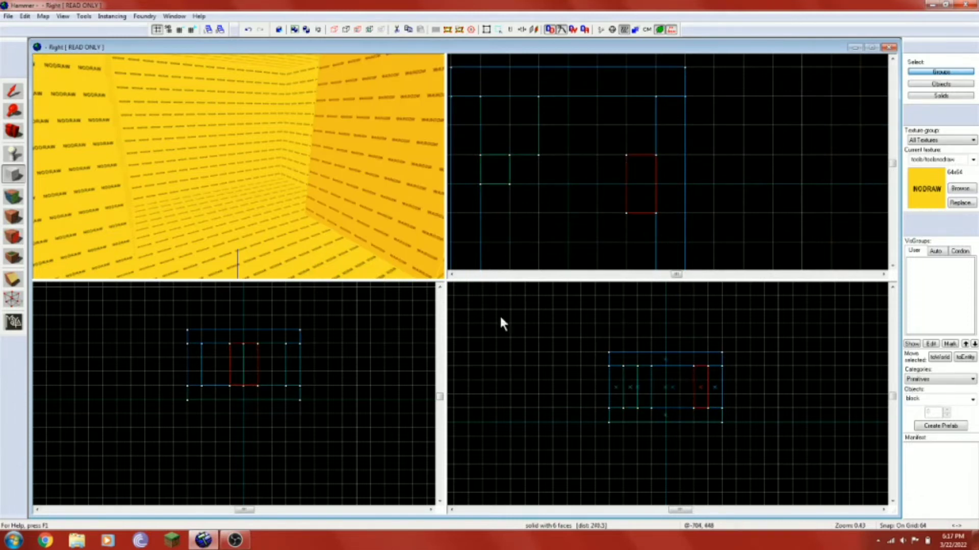
- Inspect the room's solids by selecting the pillar, the east block, the ceiling and the north wall in turn in the 3D view
key(z)
key(s)
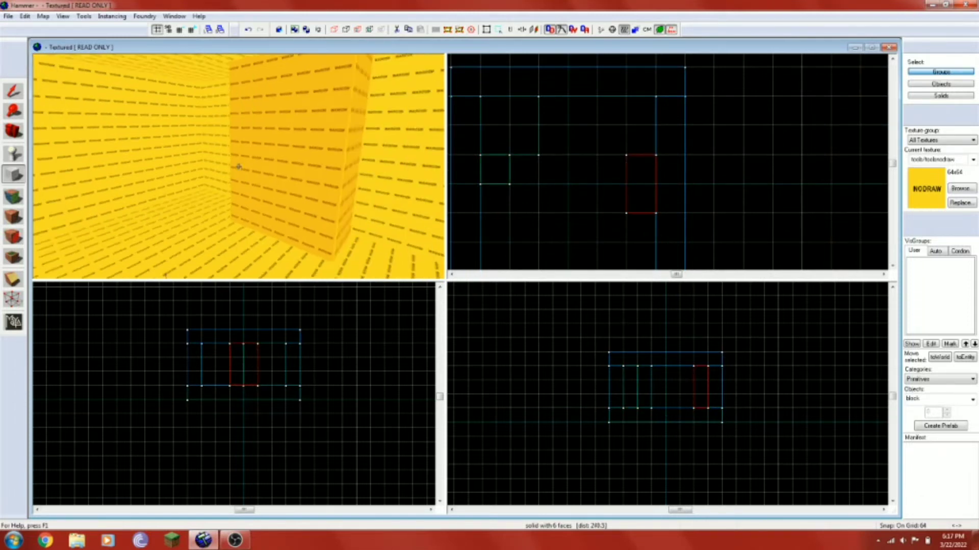
key(s)
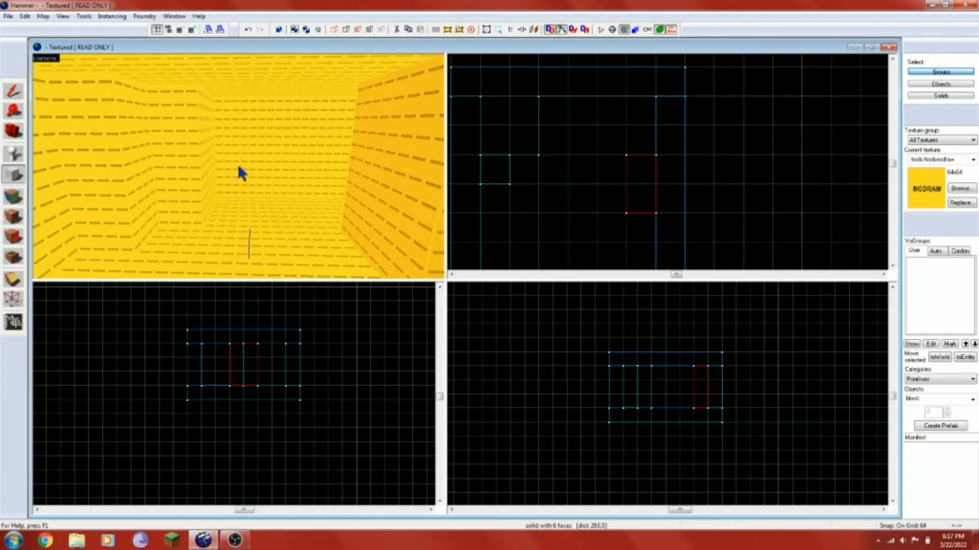
click(13, 91)
click(153, 161)
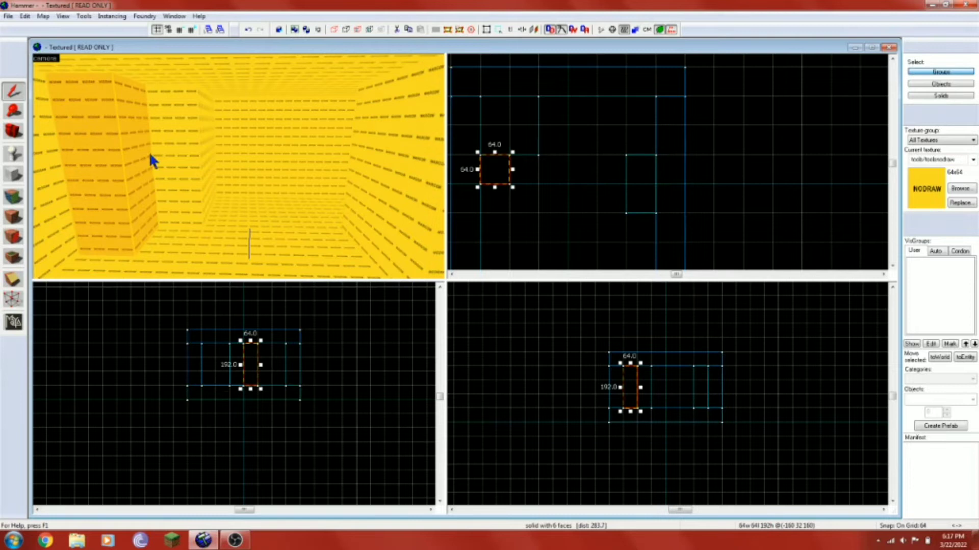
click(202, 176)
click(122, 167)
click(285, 176)
click(368, 195)
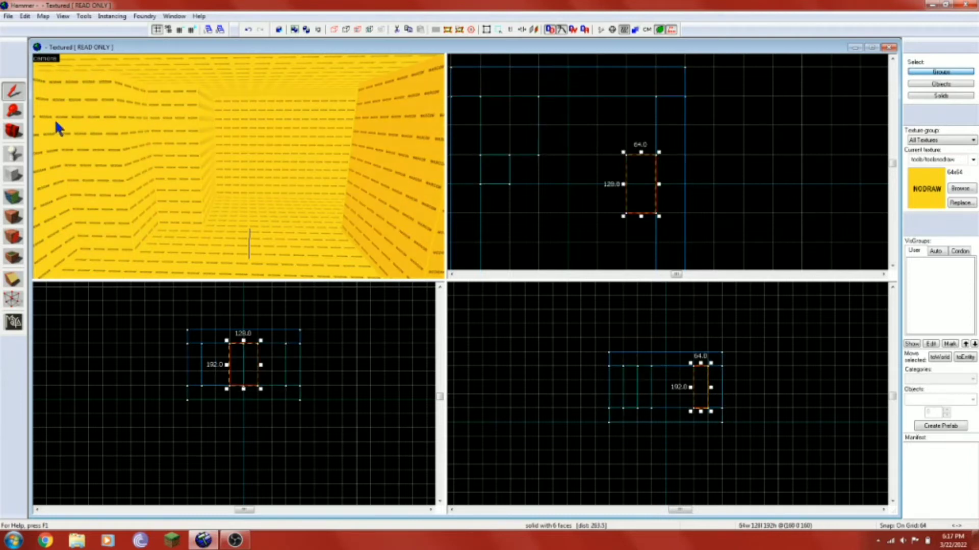
click(172, 134)
click(228, 69)
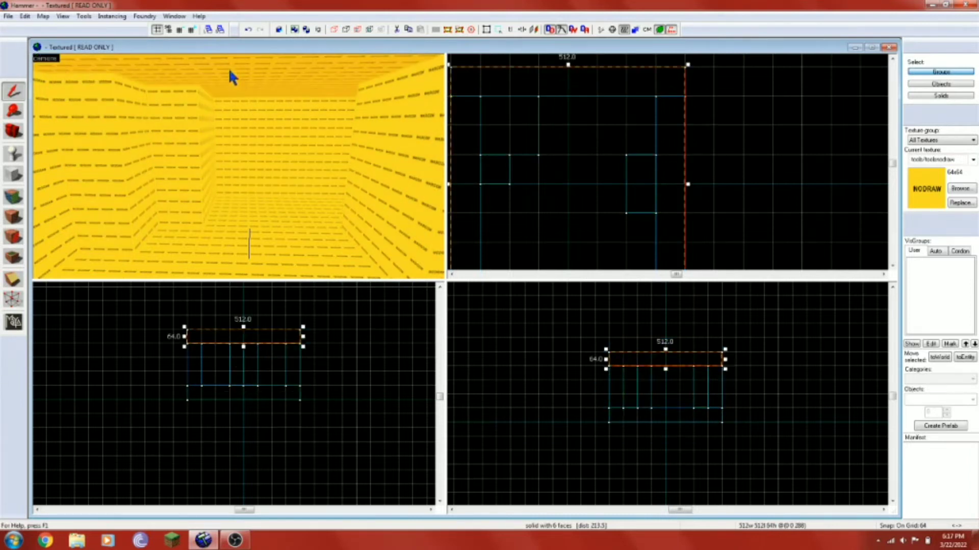
click(219, 196)
click(145, 194)
click(180, 193)
click(255, 241)
click(300, 190)
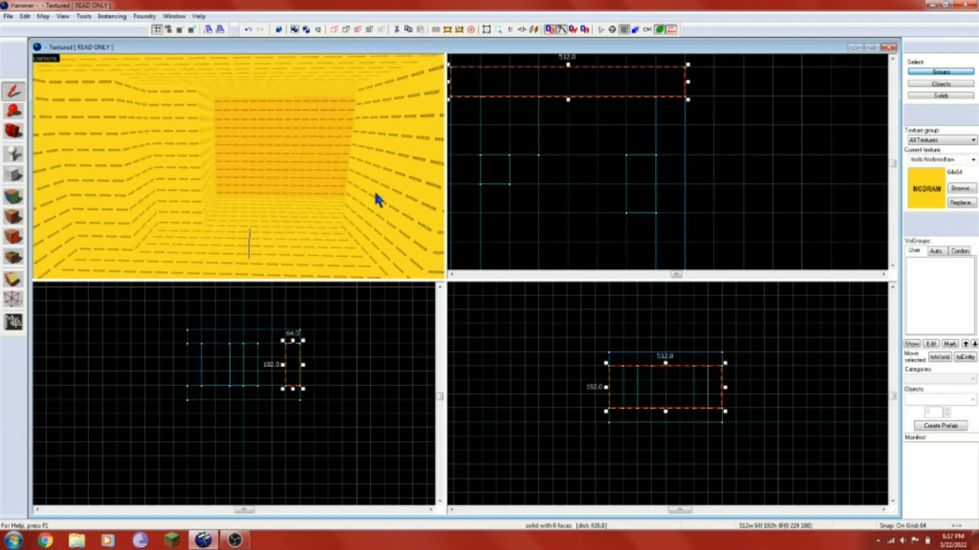
click(377, 192)
- Examine the solids again from a new camera angle, selecting the pillar, ceiling, floor, walls and corner block one by one
key(z)
key(z)
click(332, 171)
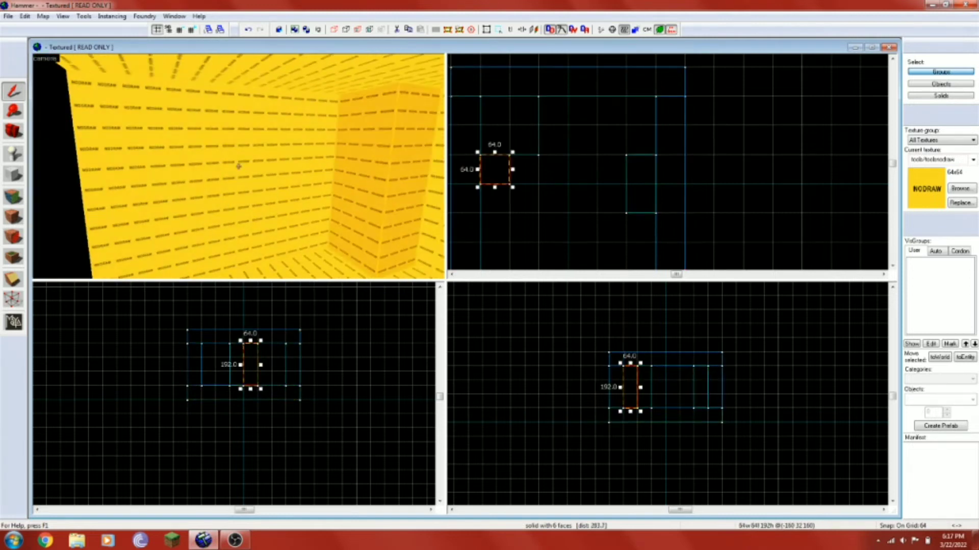
key(z)
click(244, 183)
click(169, 205)
click(109, 201)
click(267, 185)
click(251, 117)
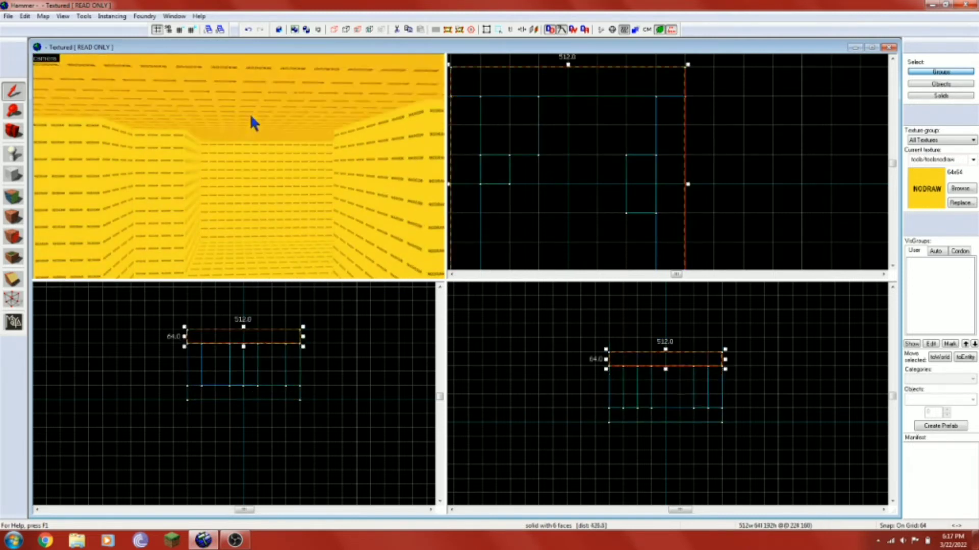
click(319, 233)
click(334, 187)
click(119, 132)
click(120, 108)
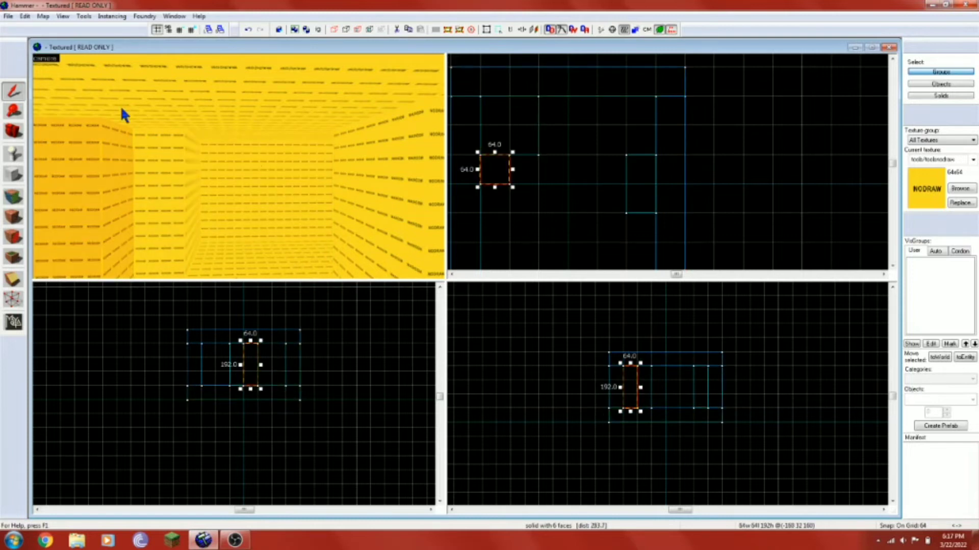
click(256, 105)
click(280, 252)
click(216, 199)
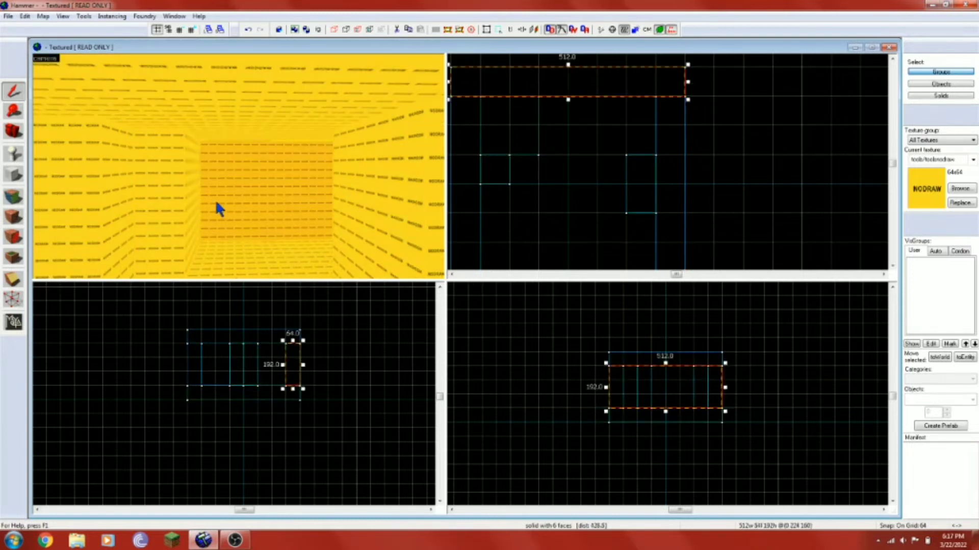
click(162, 193)
click(89, 183)
click(133, 102)
click(169, 200)
- Look around the room's interior with the 3D camera to examine the corner block, pillar and east block from several sides
key(z)
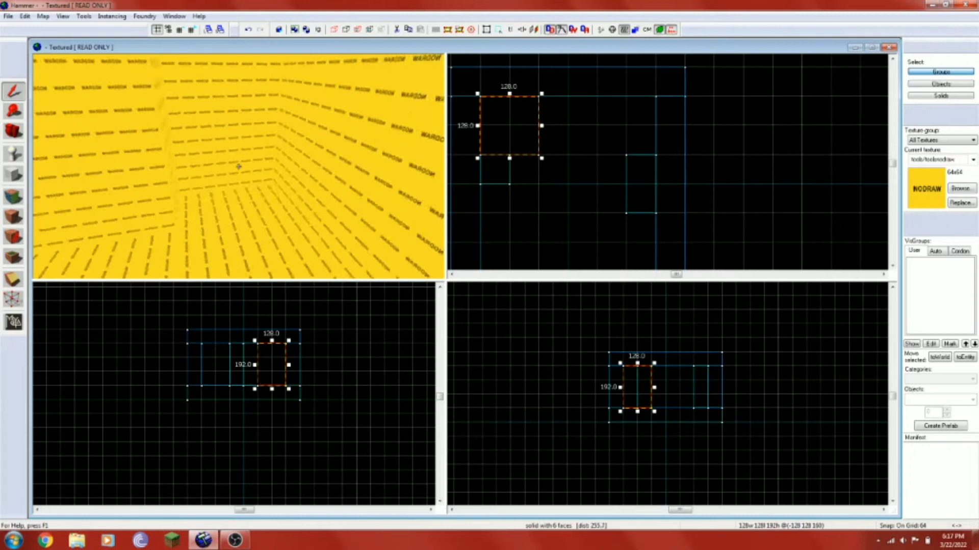
key(s)
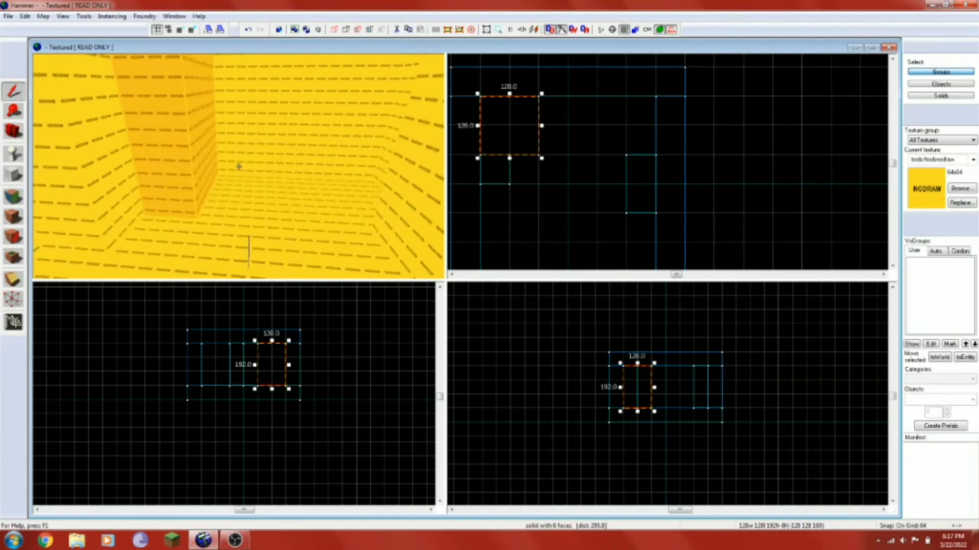
key(Right)
key(Right)
key(Right)
key(Right)
key(Right)
key(Right)
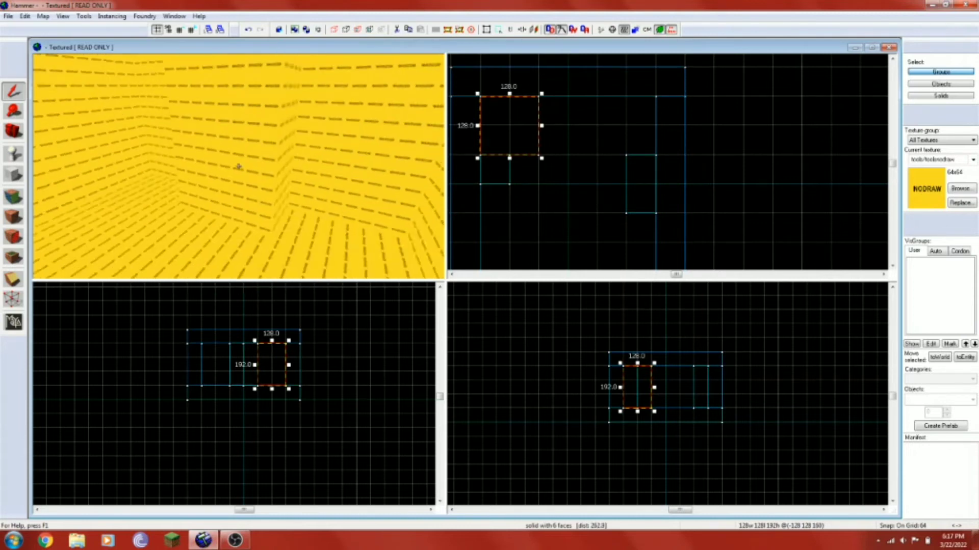
key(Right)
key(Right)
key(Right)
key(Right)
key(Right)
key(Right)
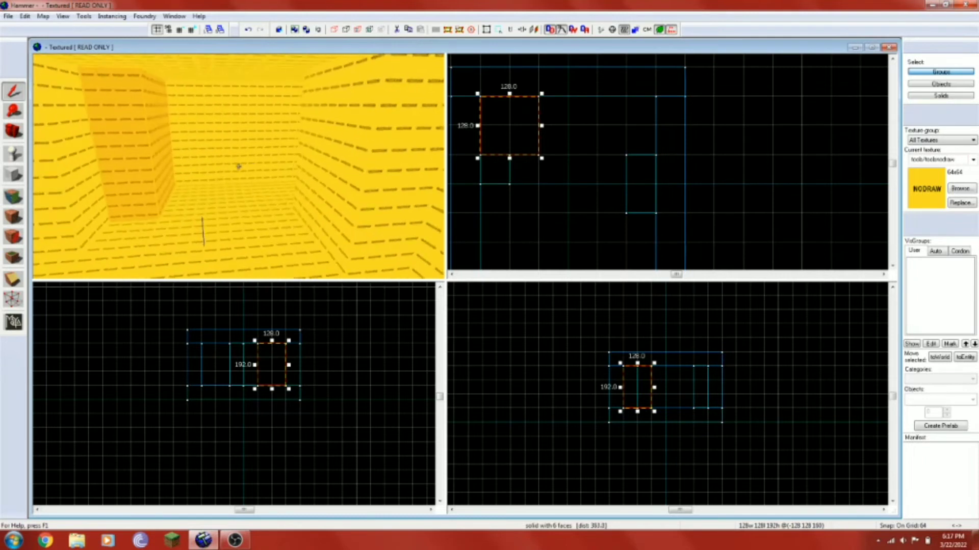
key(d)
key(z)
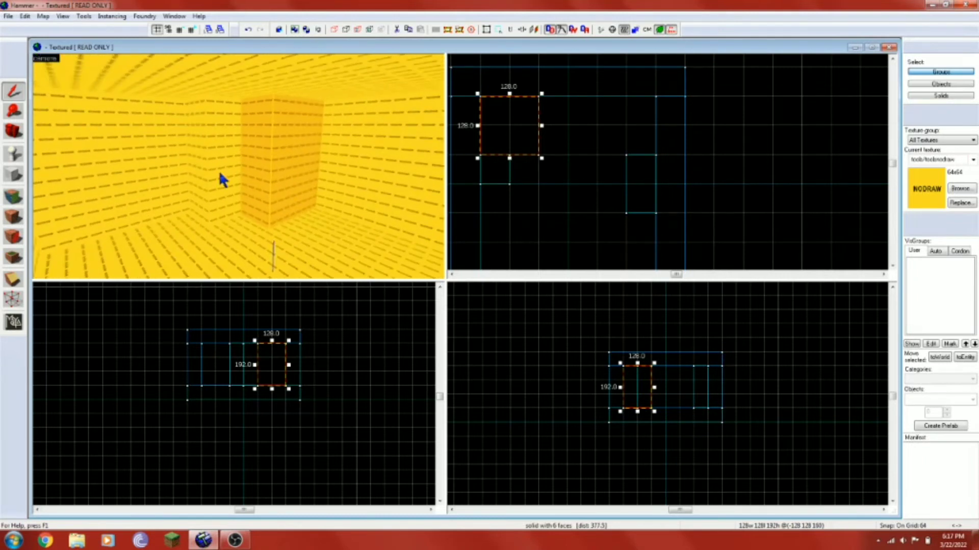
- Start the face-editing tool and select single faces of the corner block, pillar, walls, floor and ceiling one at a time
click(12, 198)
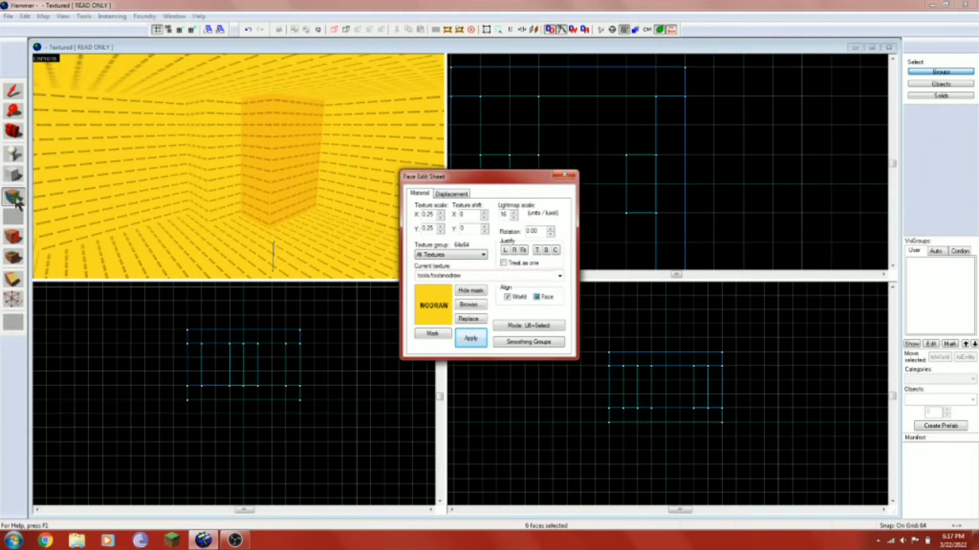
click(268, 157)
click(228, 161)
click(171, 167)
click(284, 165)
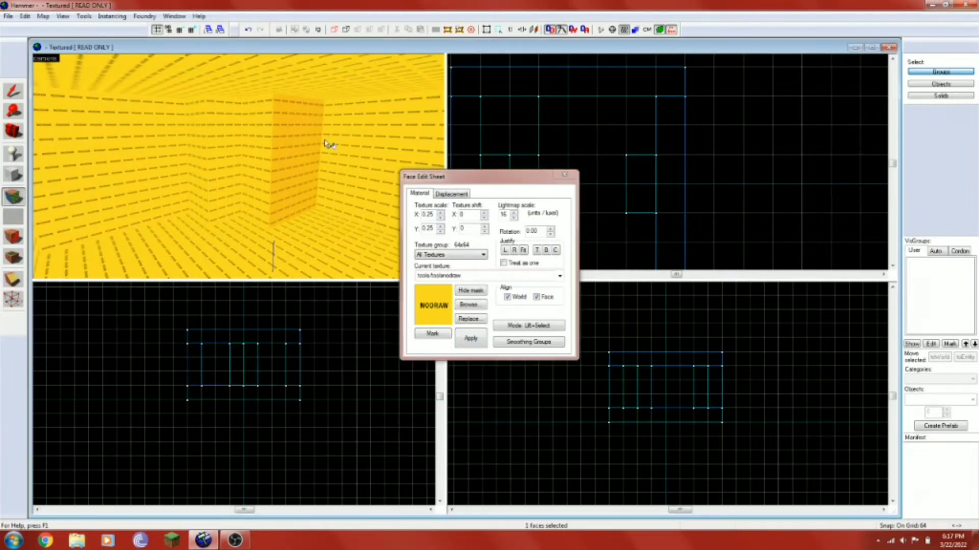
click(296, 82)
click(230, 227)
click(168, 186)
click(234, 178)
click(298, 174)
click(230, 181)
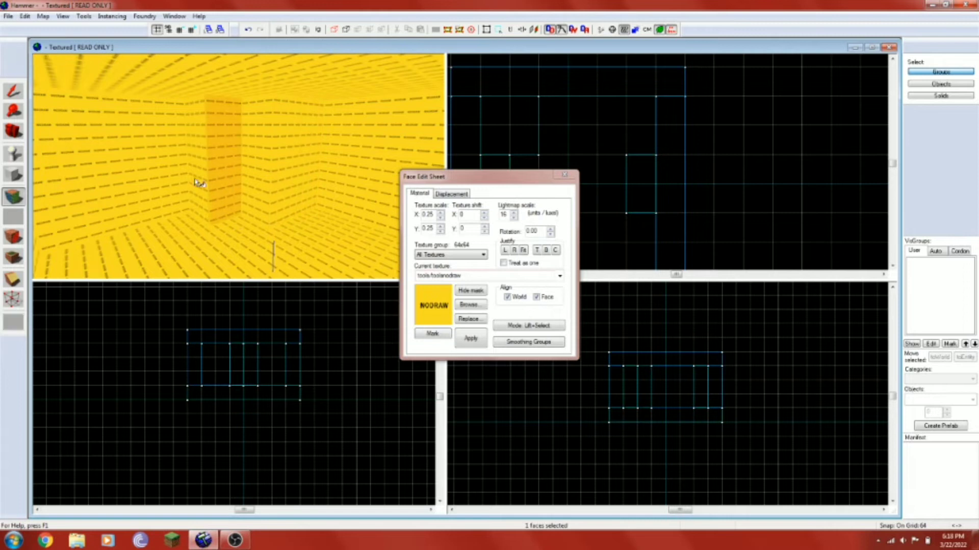
- Select several faces together, first on the pillar and the adjoining corner block, and again on the corner block alone
click(200, 181)
ctrl+click(221, 174)
ctrl+click(248, 177)
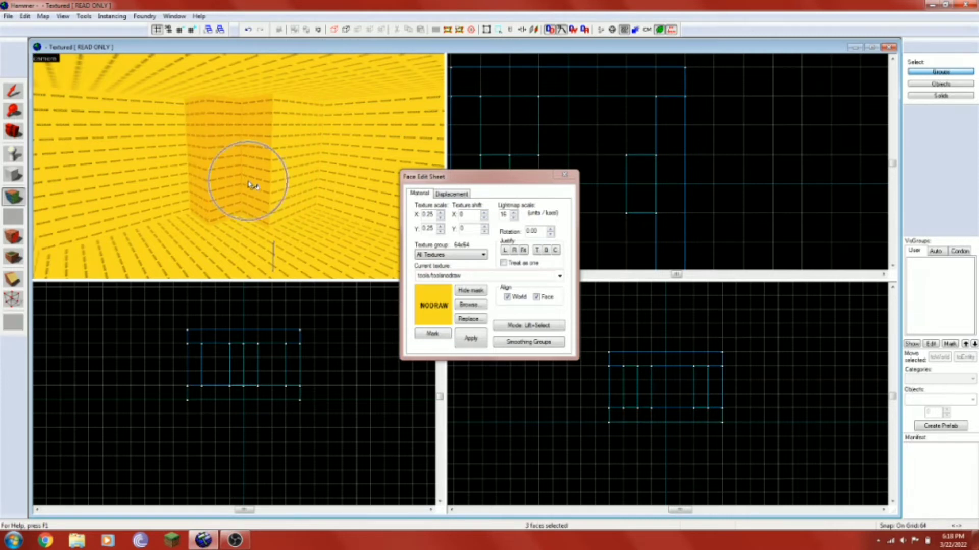
click(293, 179)
ctrl+click(249, 186)
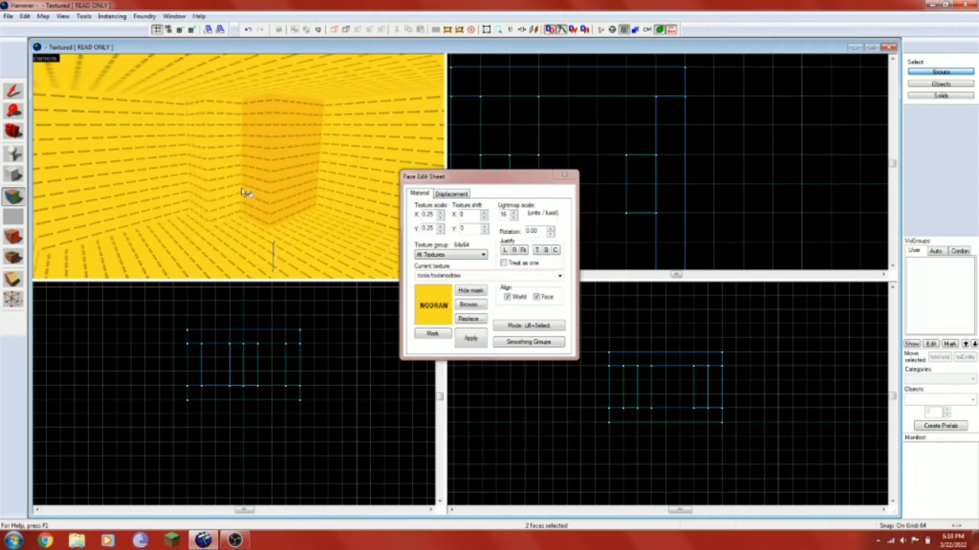
- Select all faces of whole solids one after another, including the corner block, the pillar and the west wall
click(239, 171)
shift+click(245, 170)
shift+click(221, 172)
shift+click(175, 168)
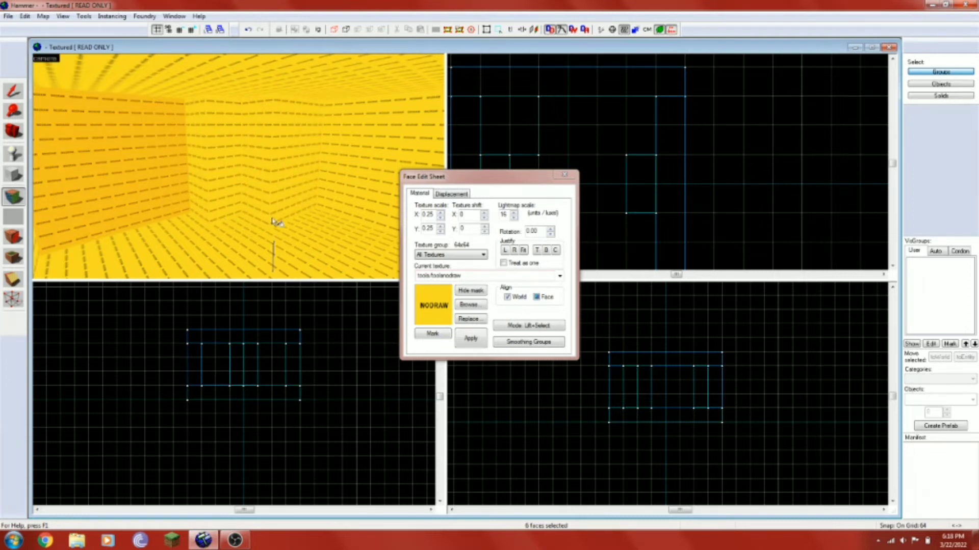
shift+click(279, 201)
shift+click(209, 137)
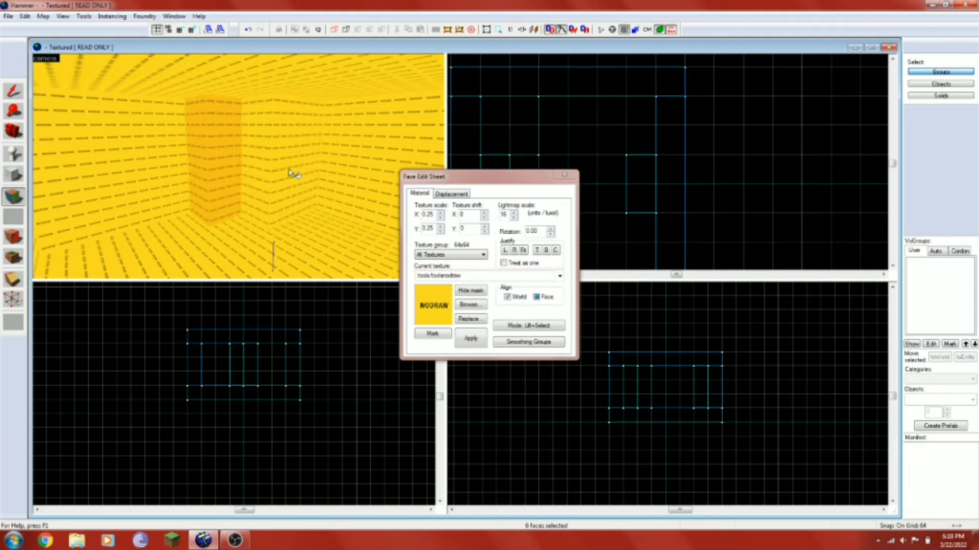
- Apply the metal/black_wall_metal_002a texture to the pillar's south and east faces and the corner block's south face, and view them up close
drag(284, 162, 194, 168)
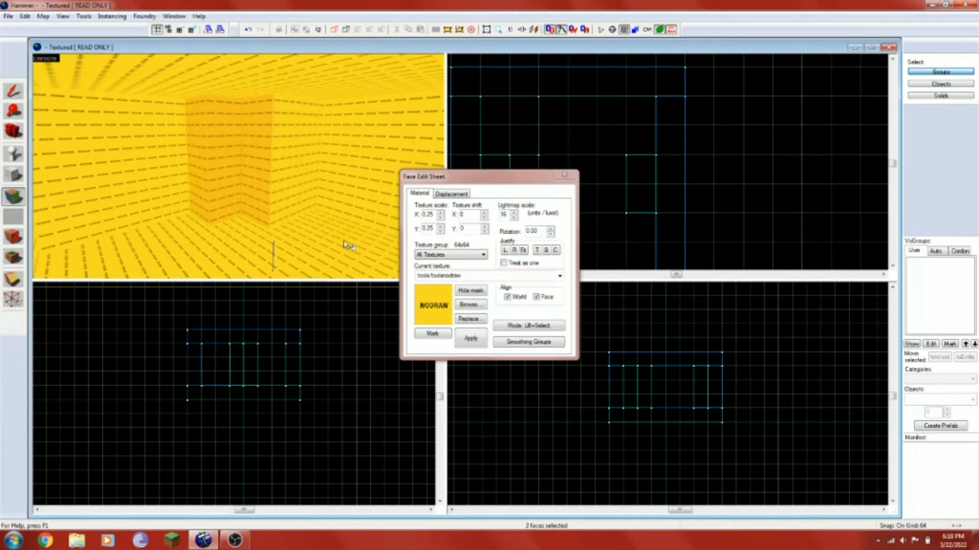
click(469, 304)
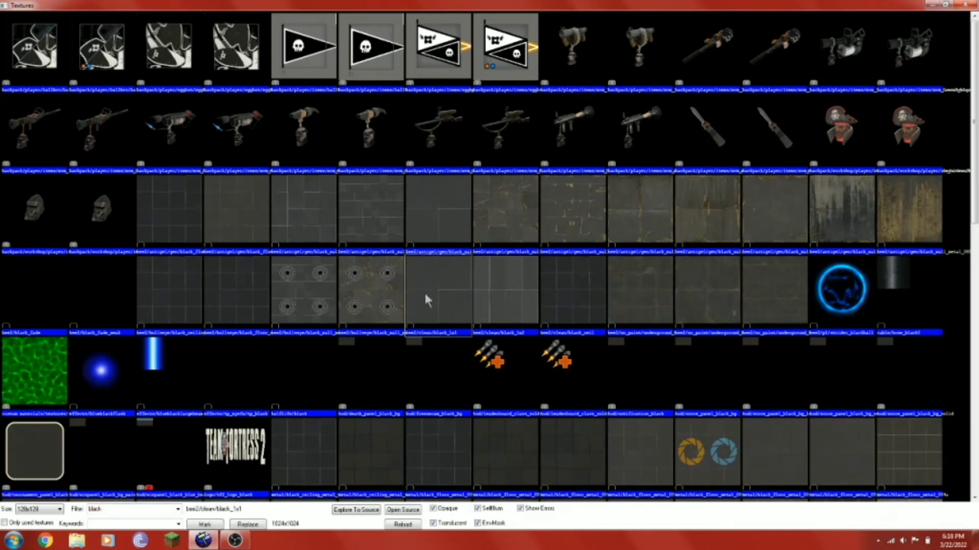
scroll(426, 301, down, 3)
double_click(362, 304)
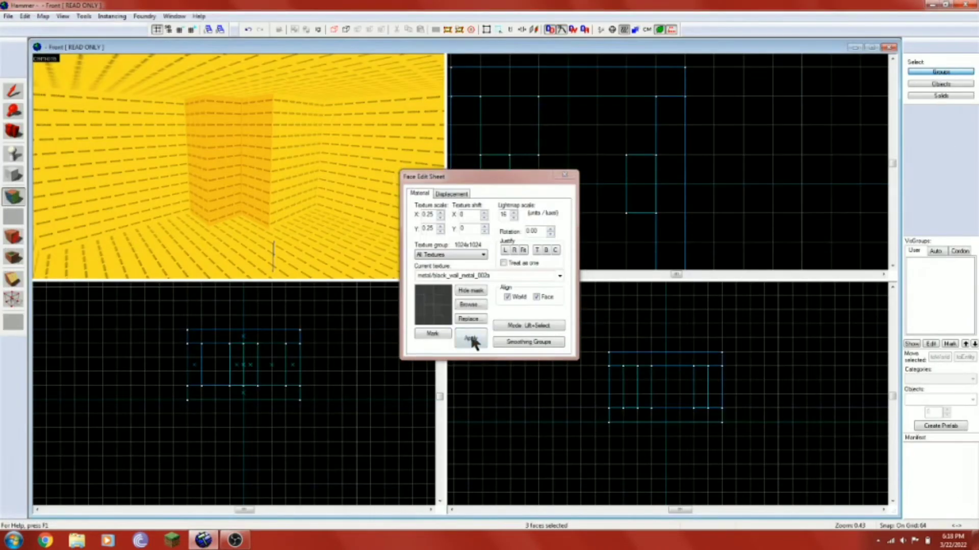
click(472, 340)
click(564, 176)
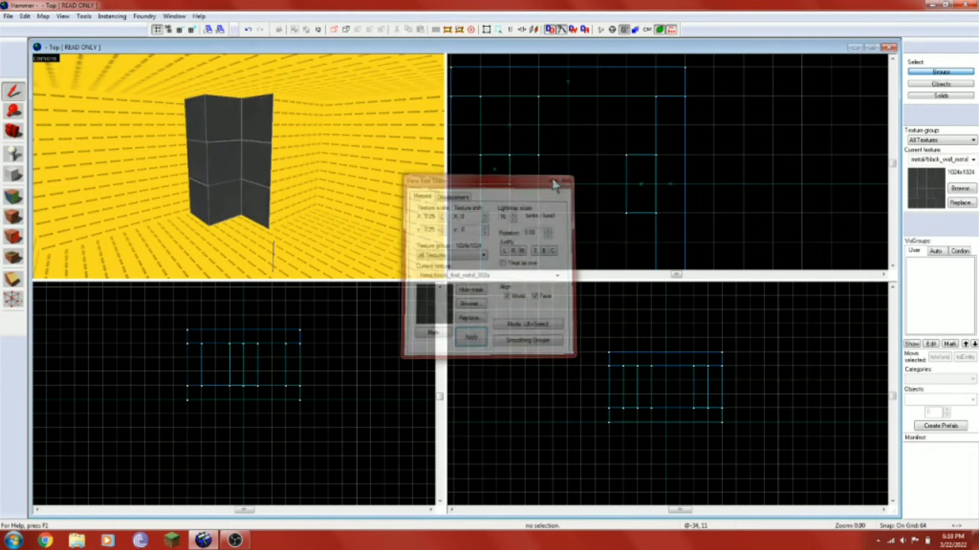
key(z)
key(a)
key(w)
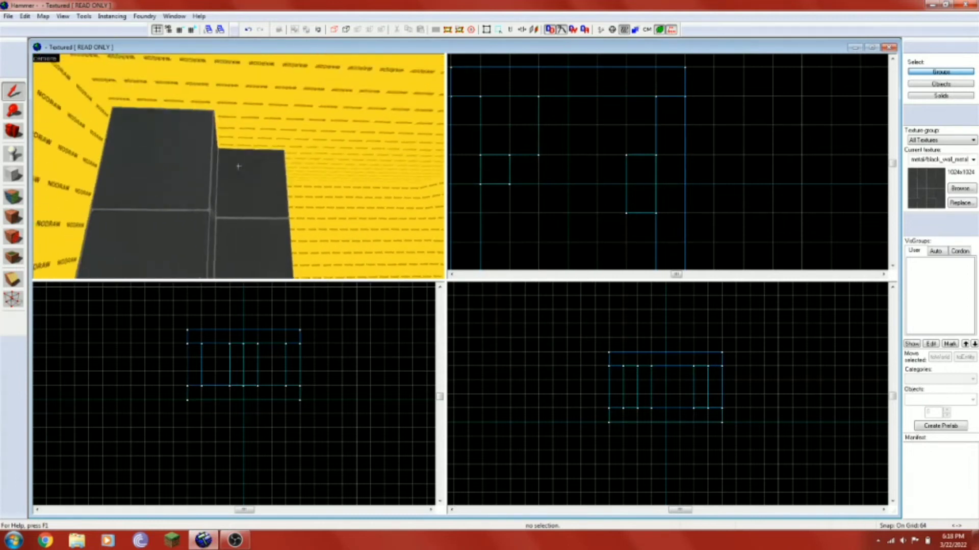
- Apply the metal/black_wall_metal_002a texture to the two narrow end faces of the east pillar
key(s)
key(d)
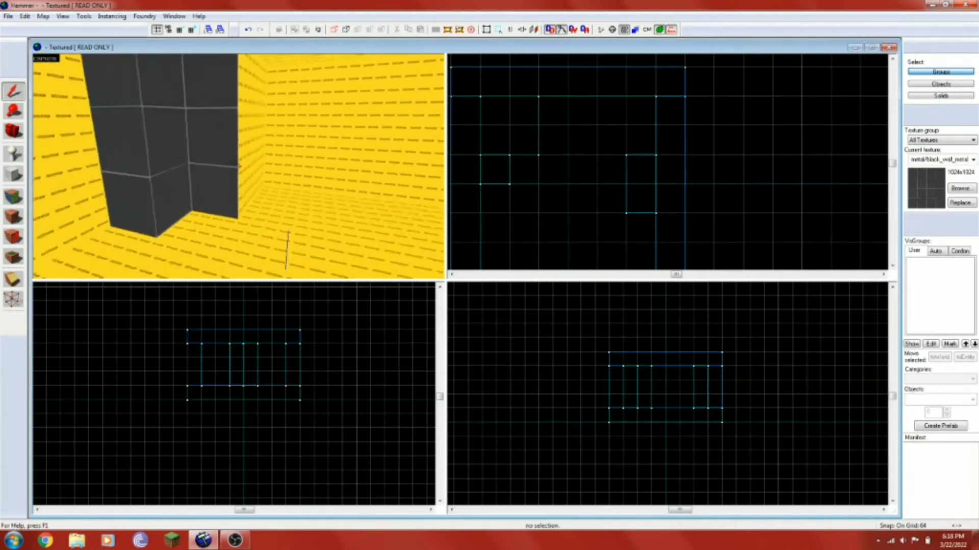
key(w)
key(z)
click(14, 198)
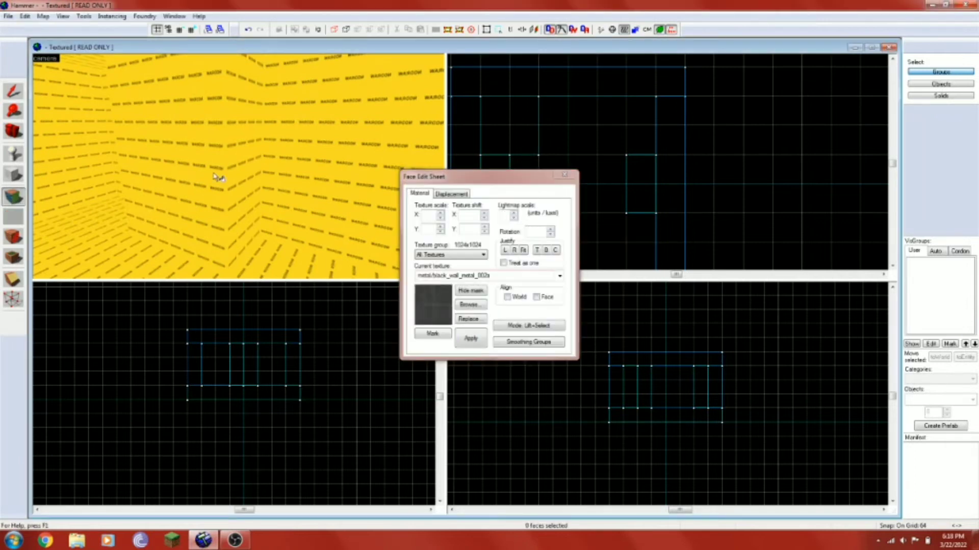
click(243, 178)
key(z)
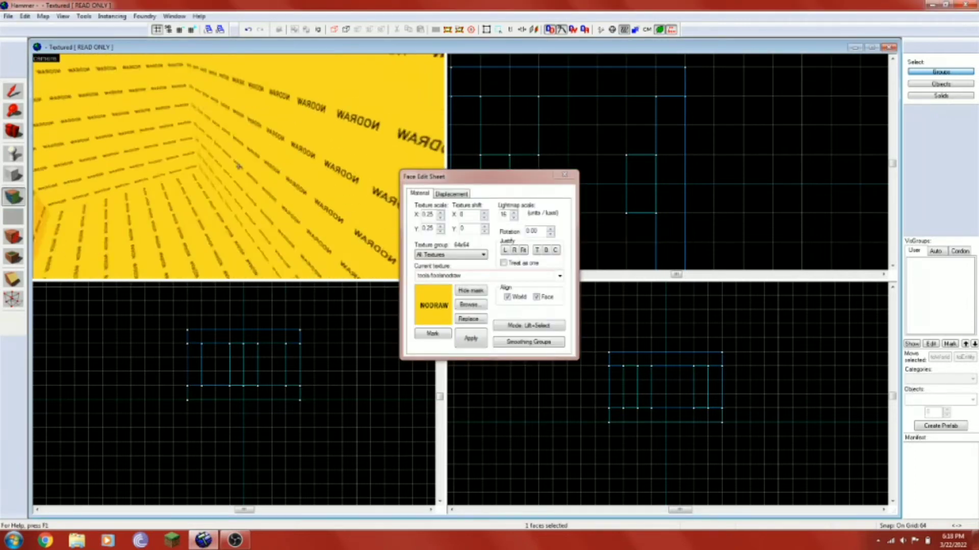
key(z)
ctrl+click(121, 185)
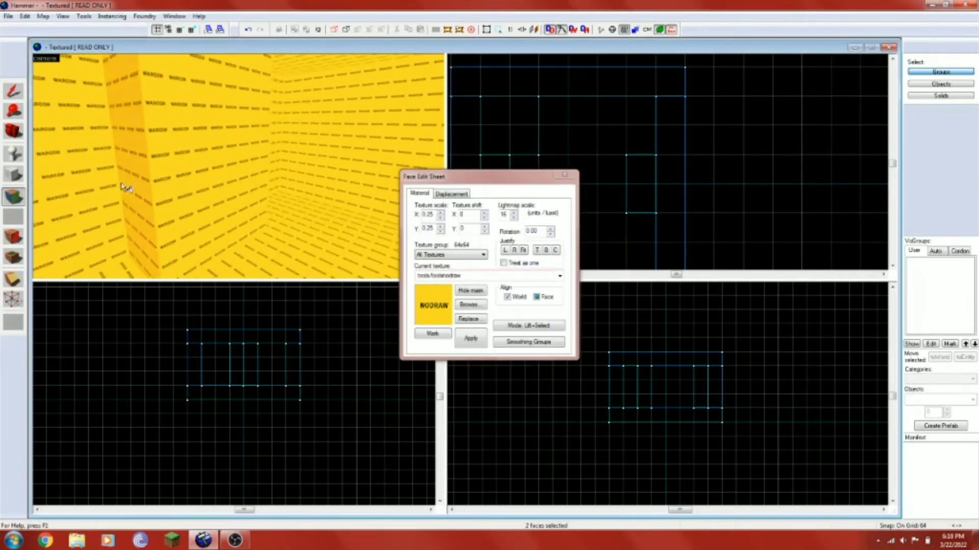
click(470, 304)
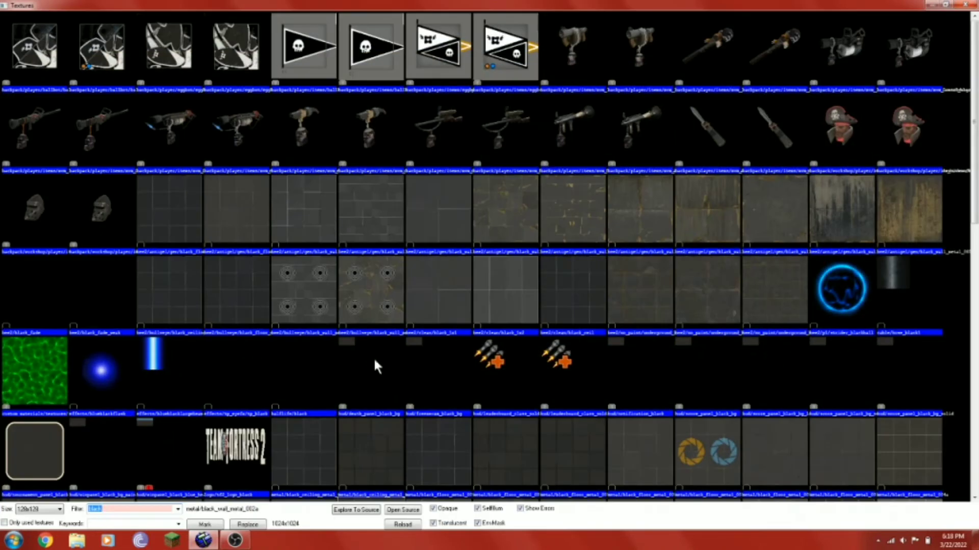
click(392, 441)
scroll(391, 434, down, 5)
double_click(324, 200)
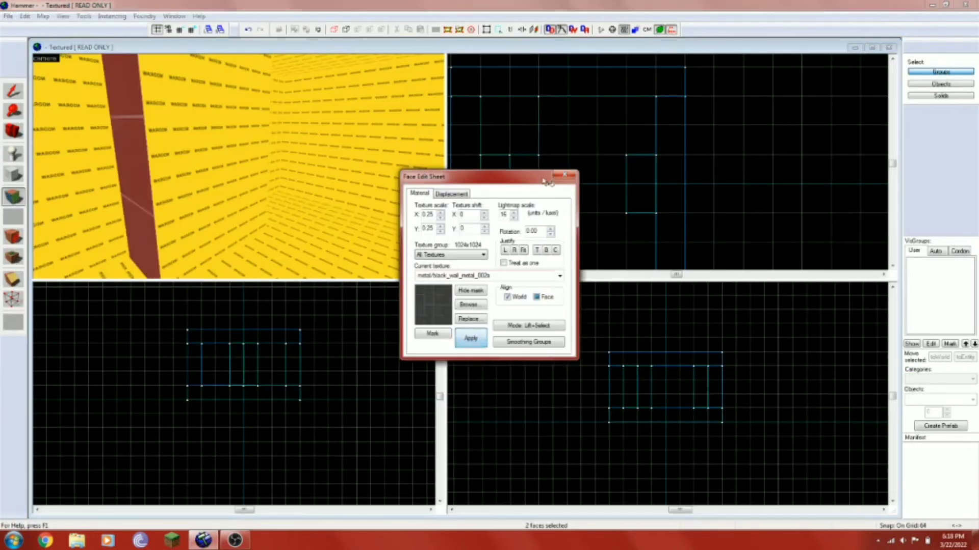
click(565, 176)
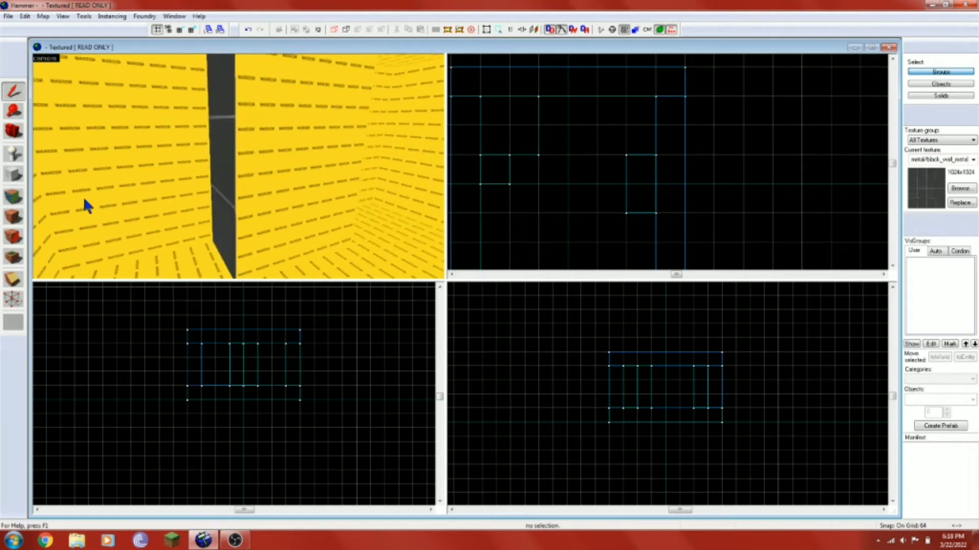
- Apply the metal/black_wall_metal_002c texture to the corner block's east face
key(z)
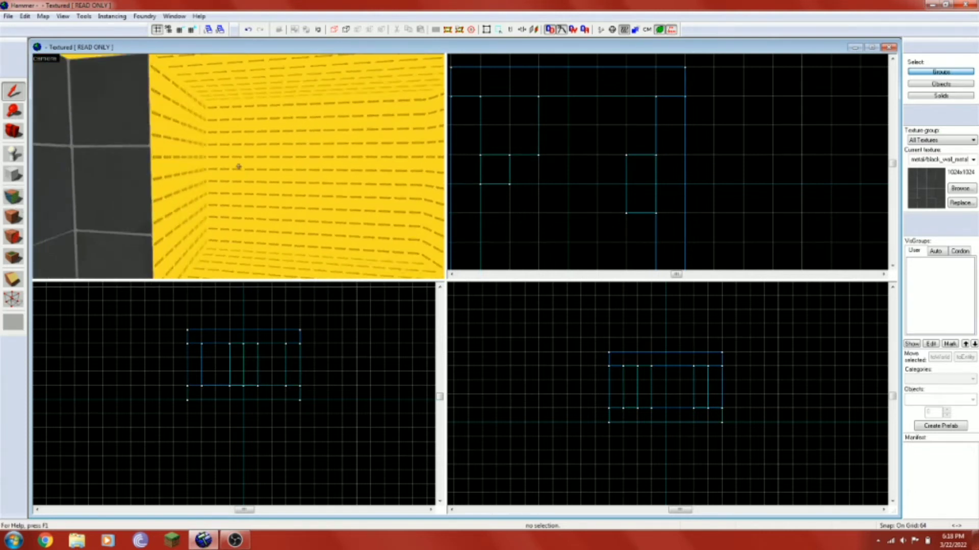
key(z)
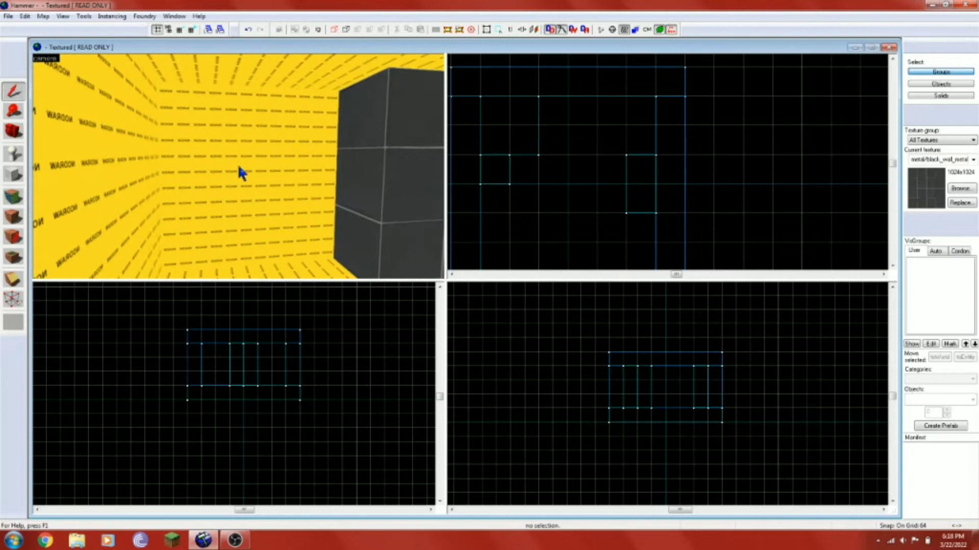
click(13, 196)
click(185, 212)
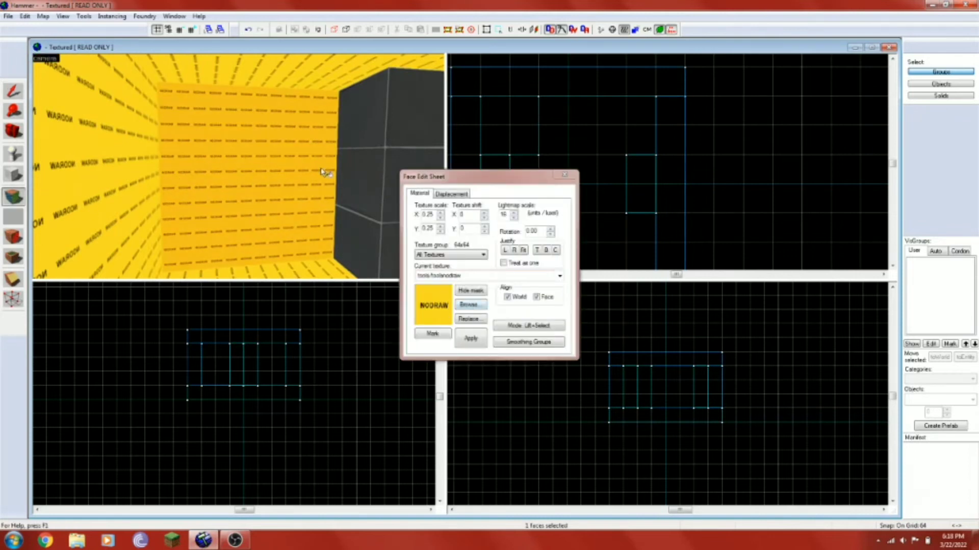
key(z)
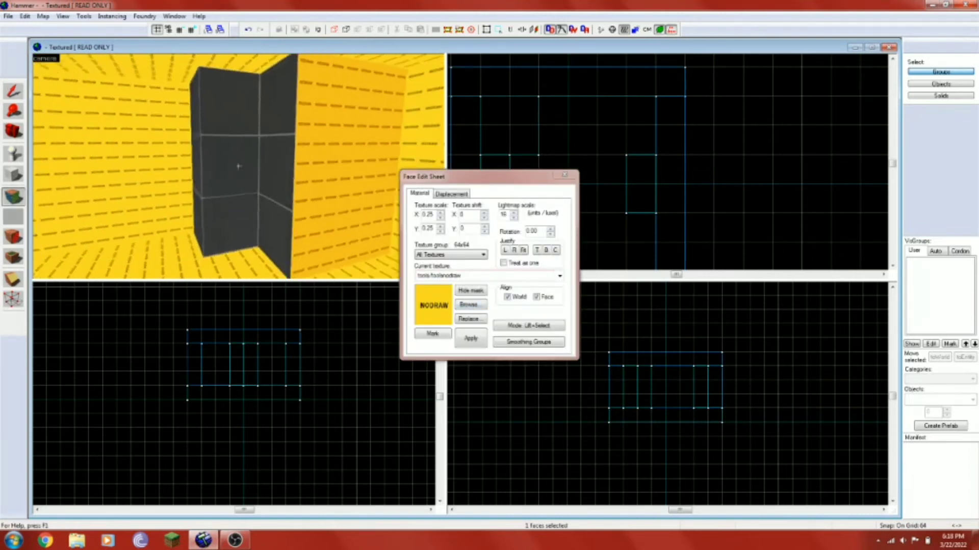
key(z)
click(486, 304)
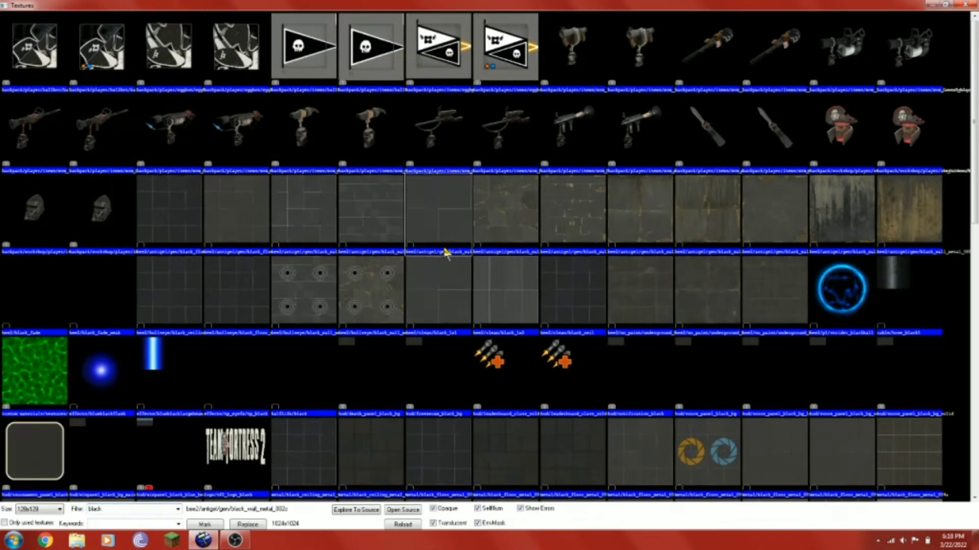
scroll(449, 258, down, 5)
double_click(565, 168)
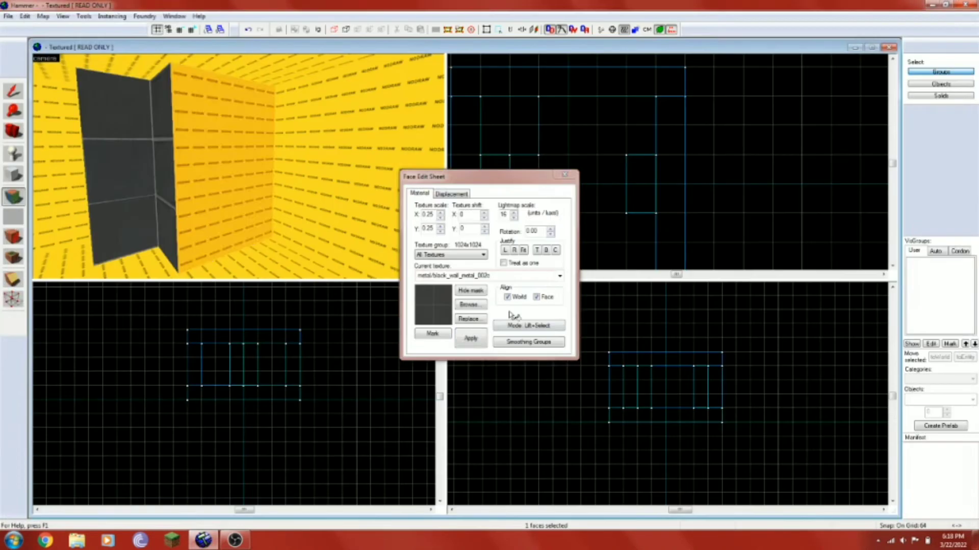
click(467, 338)
- Set the texture shift of the corner block's east face to 256 in both X and Y, and finish face editing
key(z)
key(a)
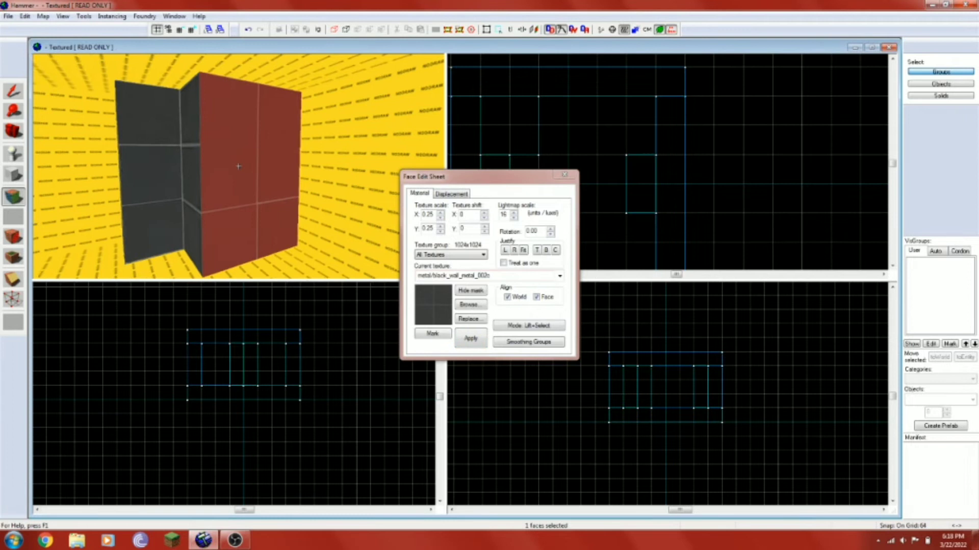
key(d)
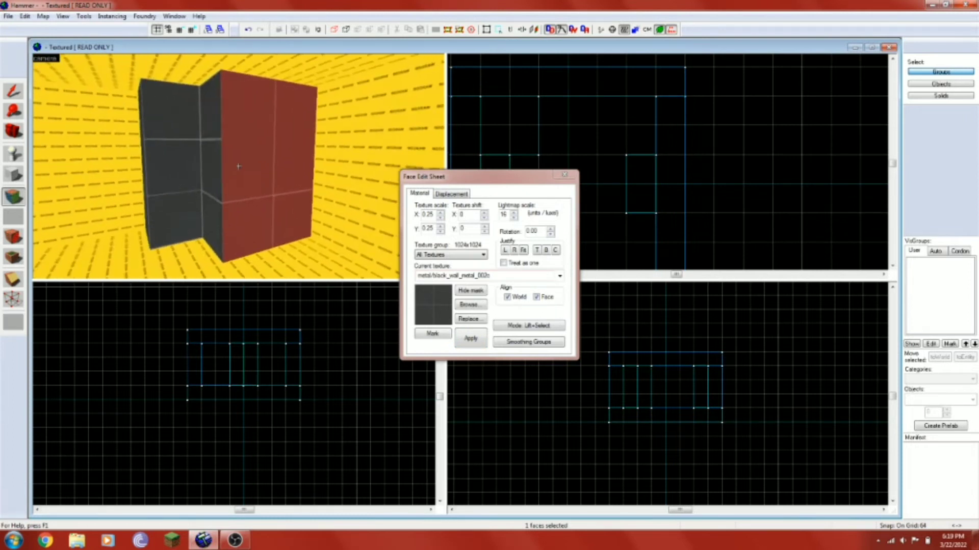
click(472, 229)
click(278, 189)
click(469, 230)
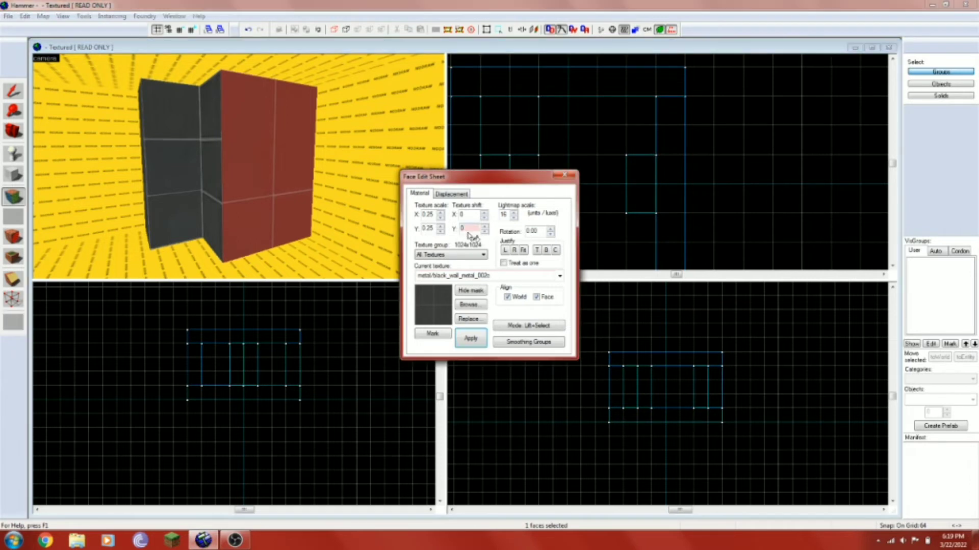
text(256)
click(477, 340)
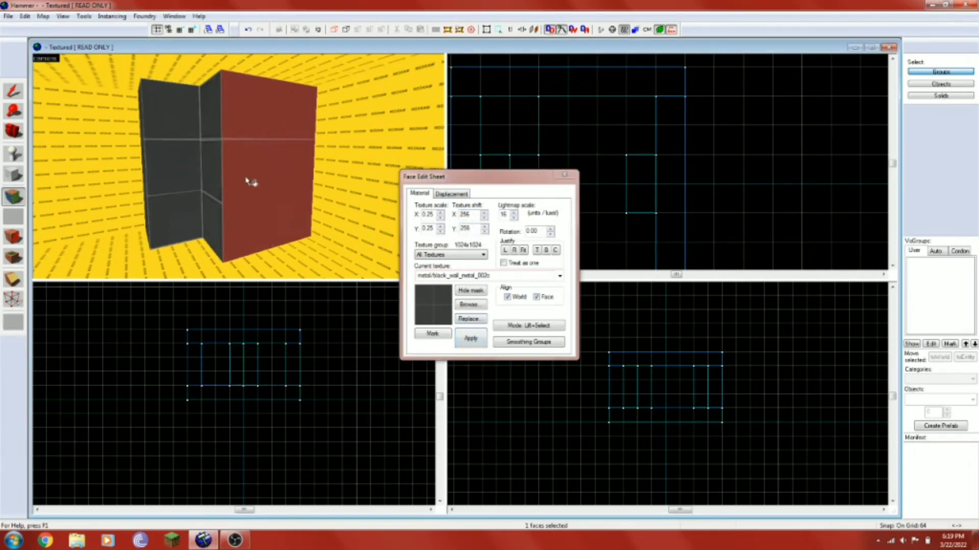
click(564, 175)
- Examine how the texture seams line up between the corner block and the adjoining pillar from several angles, including up close
key(z)
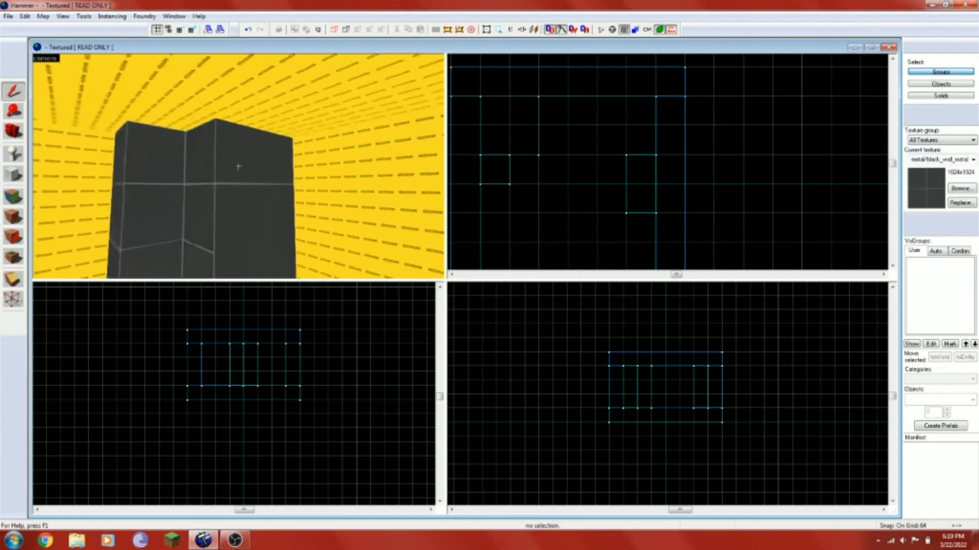
key(d)
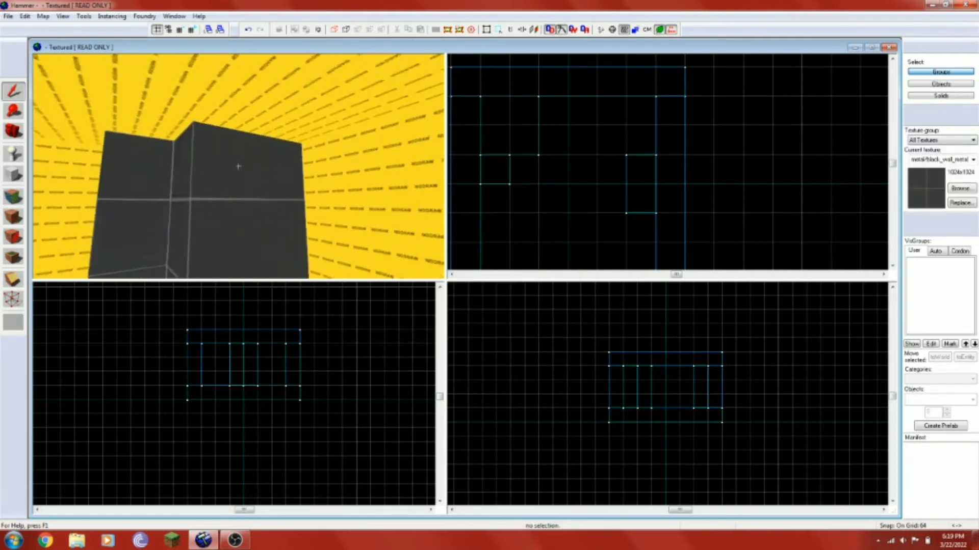
key(w)
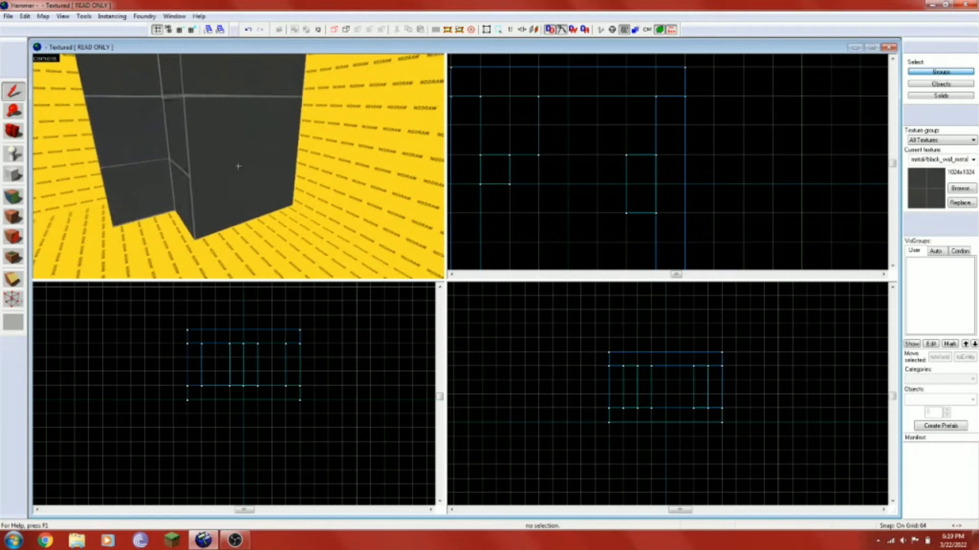
key(z)
click(237, 163)
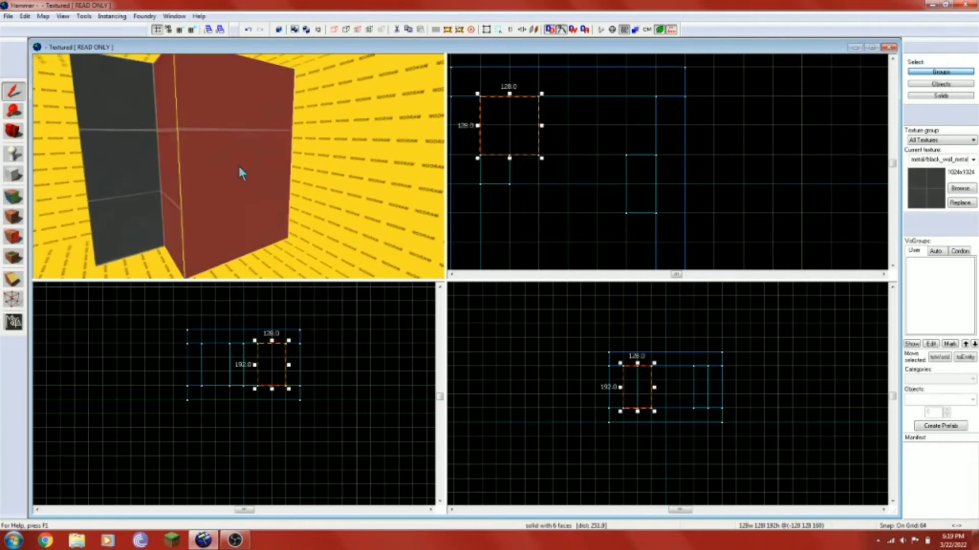
key(z)
key(w)
key(w)
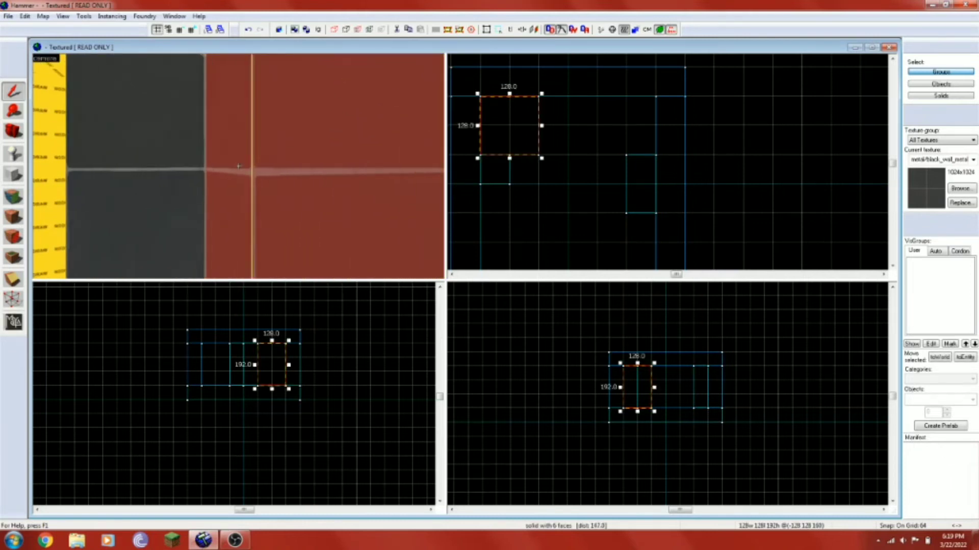
key(s)
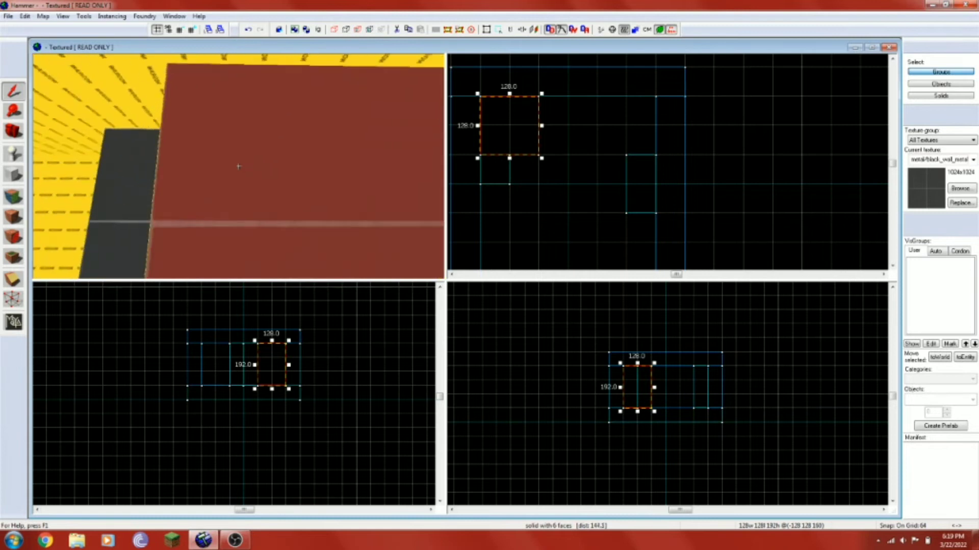
key(s)
key(z)
click(472, 234)
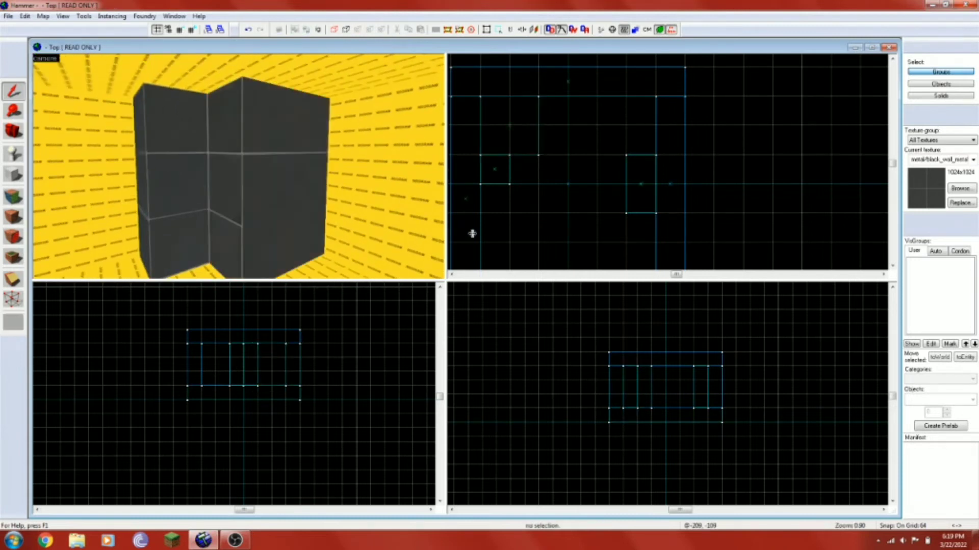
key(z)
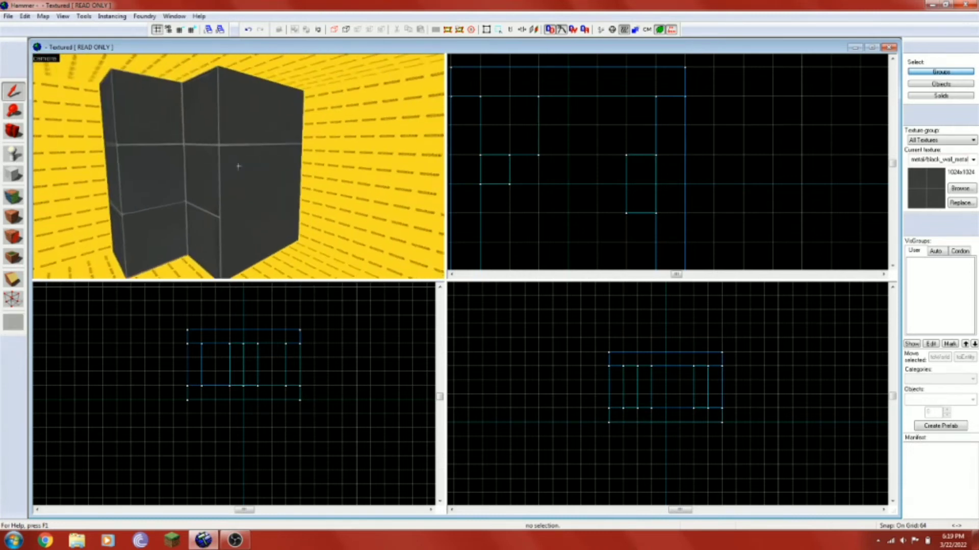
key(z)
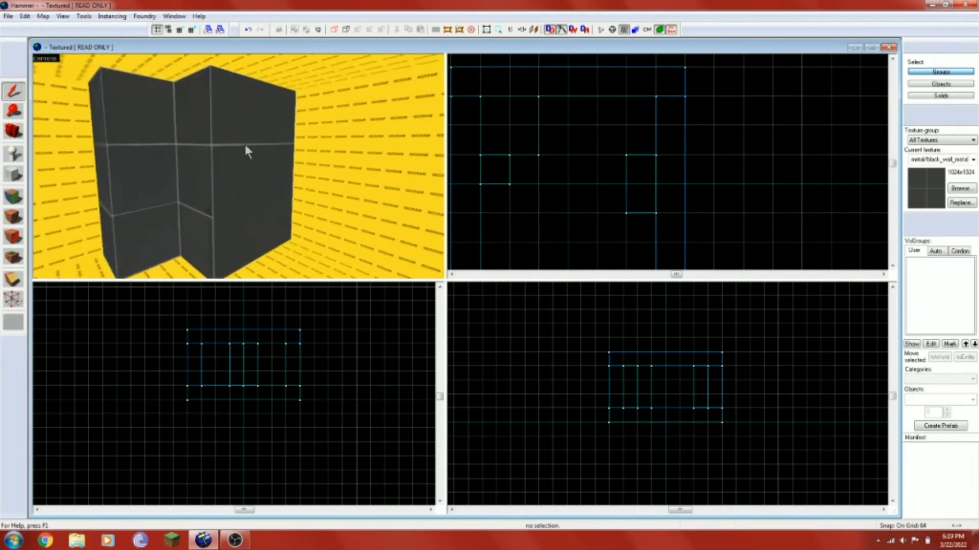
- Select the corner block, the four walls and the east pillar together
click(245, 146)
ctrl+click(87, 170)
key(z)
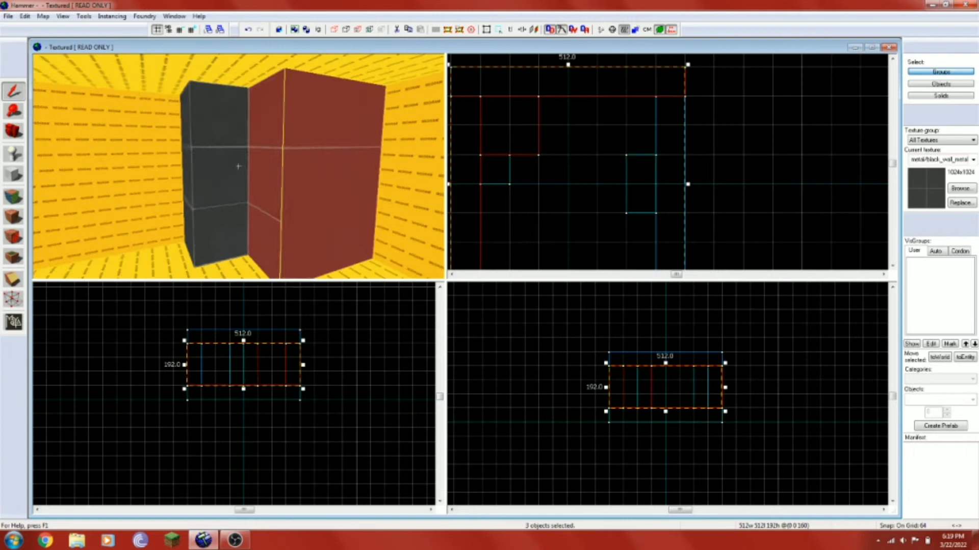
key(z)
ctrl+click(222, 155)
key(z)
key(s)
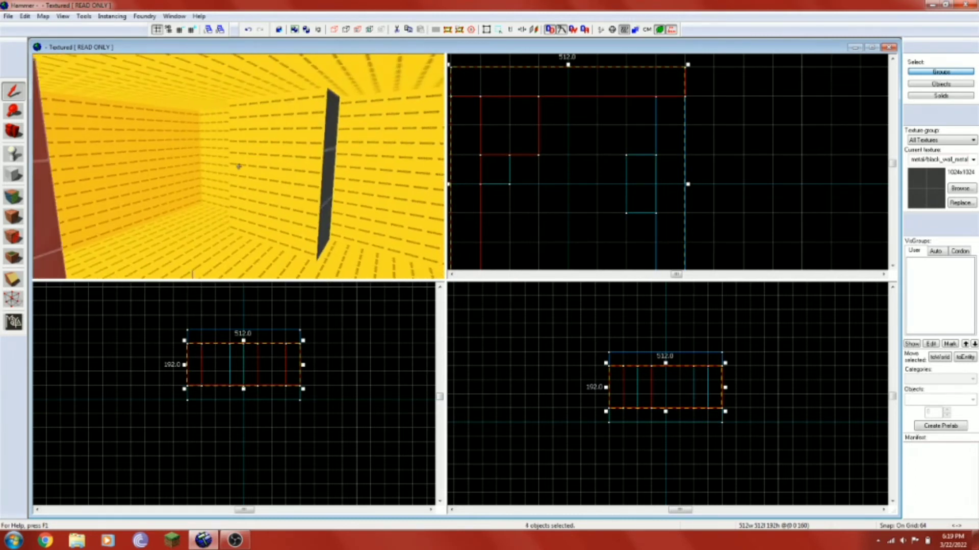
key(z)
ctrl+click(367, 172)
ctrl+click(309, 176)
key(z)
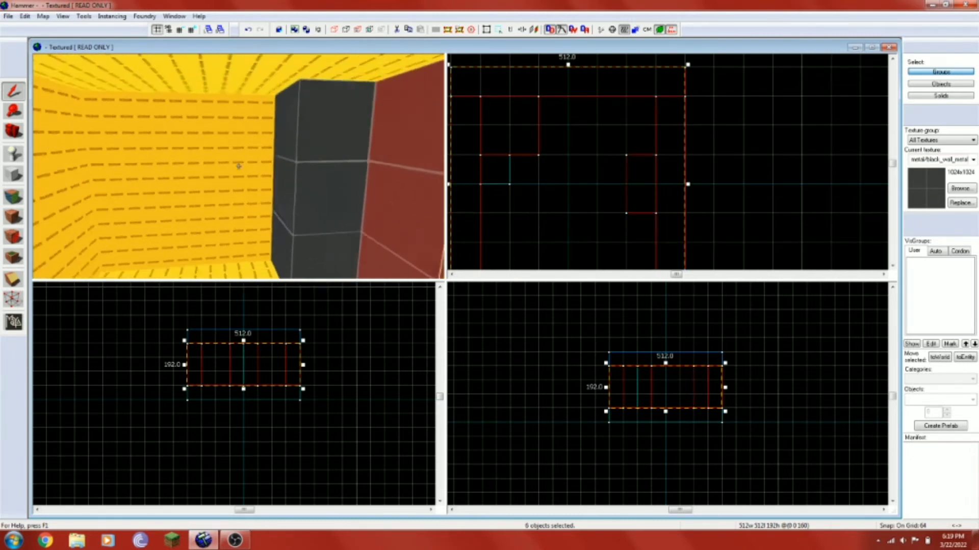
- Clip the selected walls, pillar and corner block horizontally 128 units above their base, keeping both the upper and lower pieces
click(15, 280)
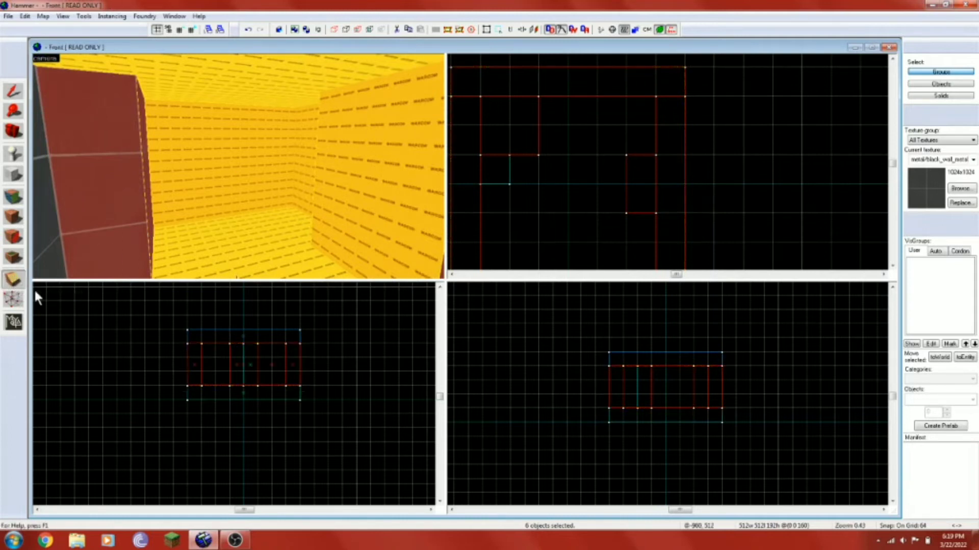
scroll(226, 359, up, 1)
scroll(226, 355, up, 3)
drag(135, 363, 423, 363)
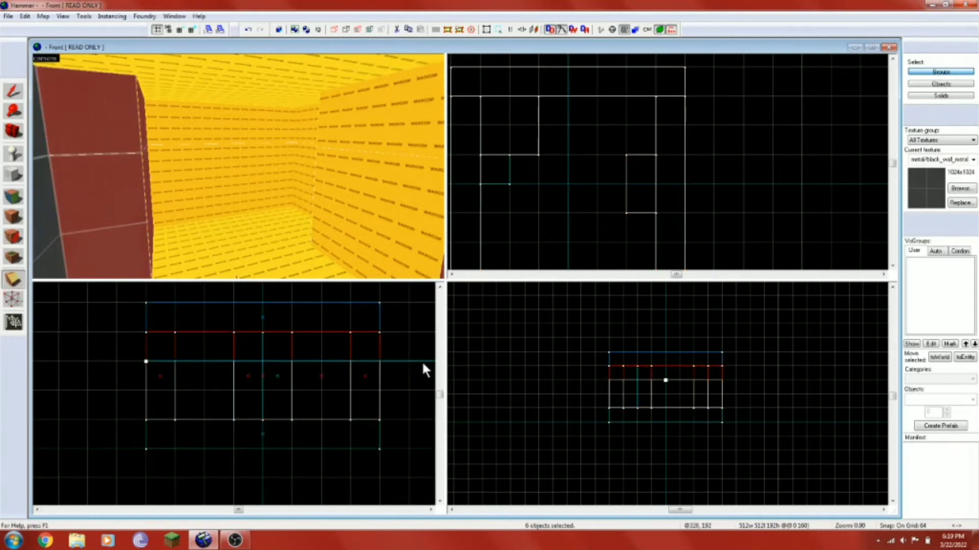
scroll(207, 369, down, 4)
drag(174, 366, 135, 367)
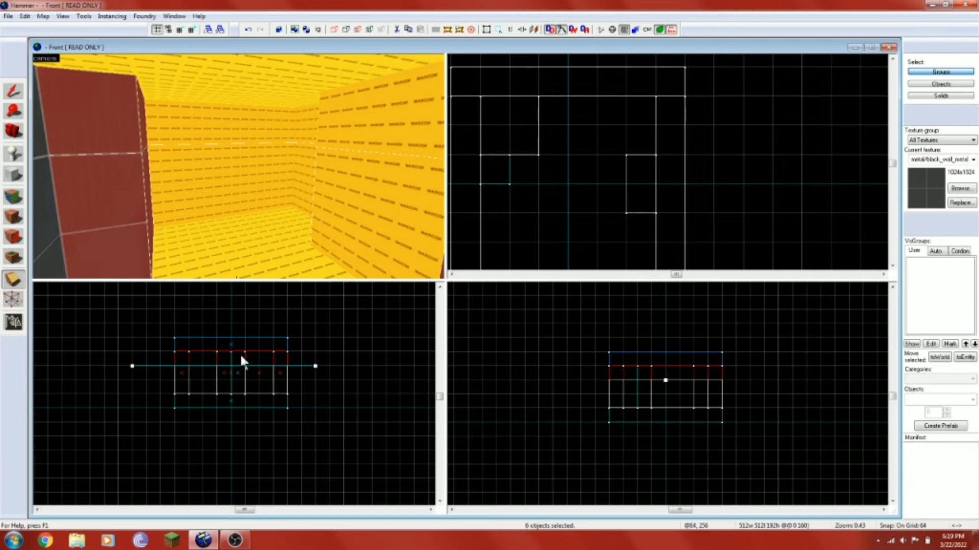
scroll(203, 362, up, 3)
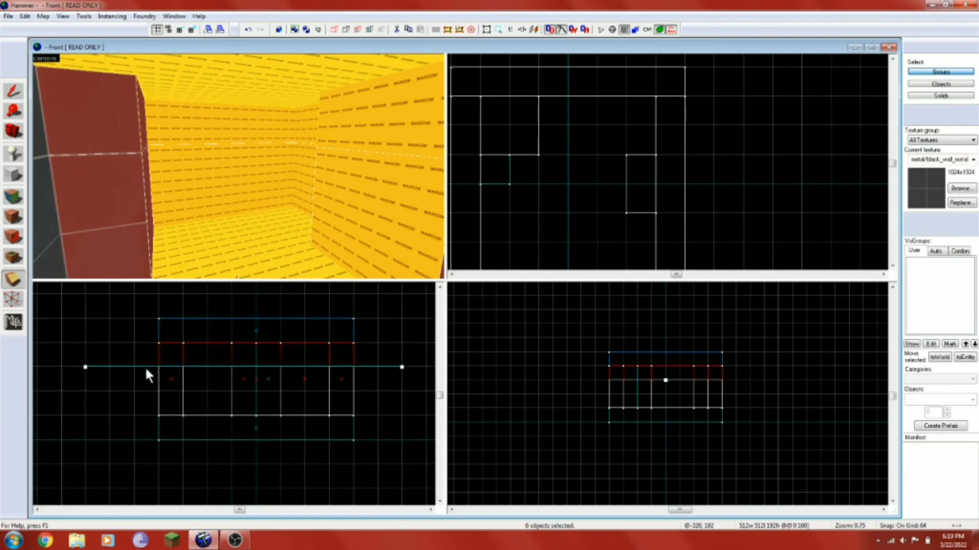
click(16, 285)
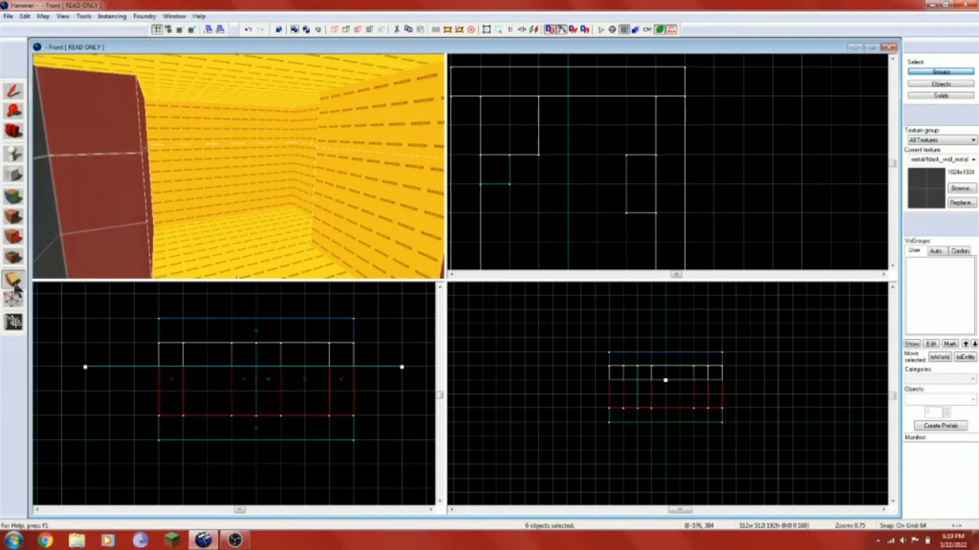
click(15, 287)
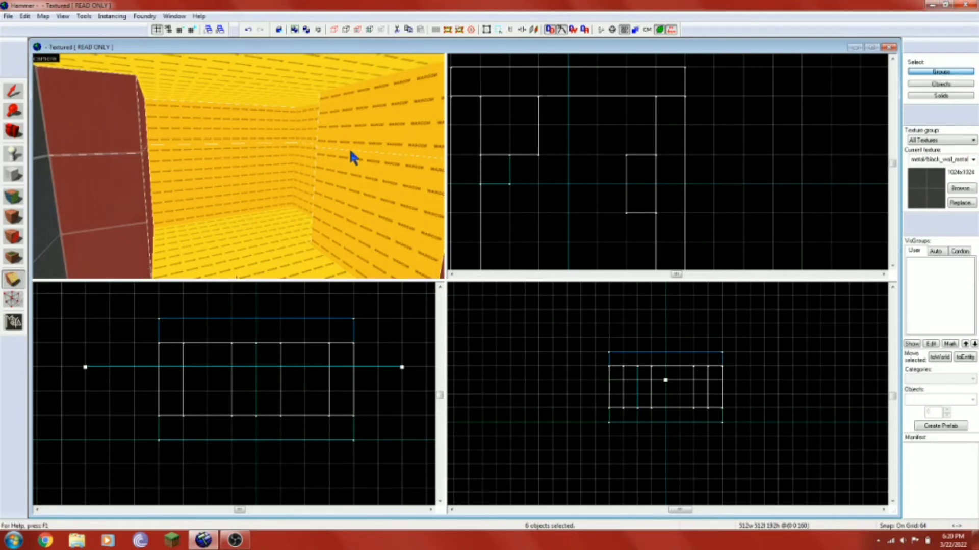
key(Return)
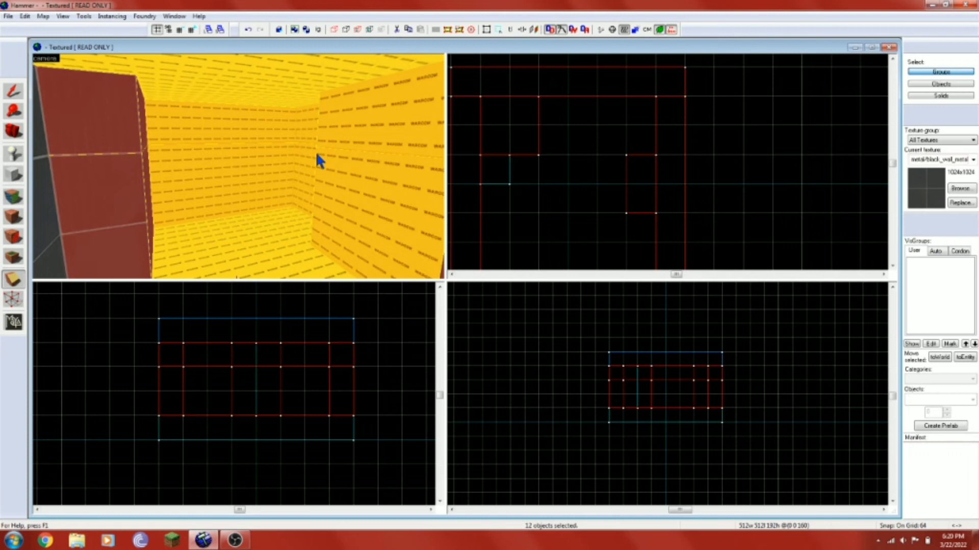
click(14, 91)
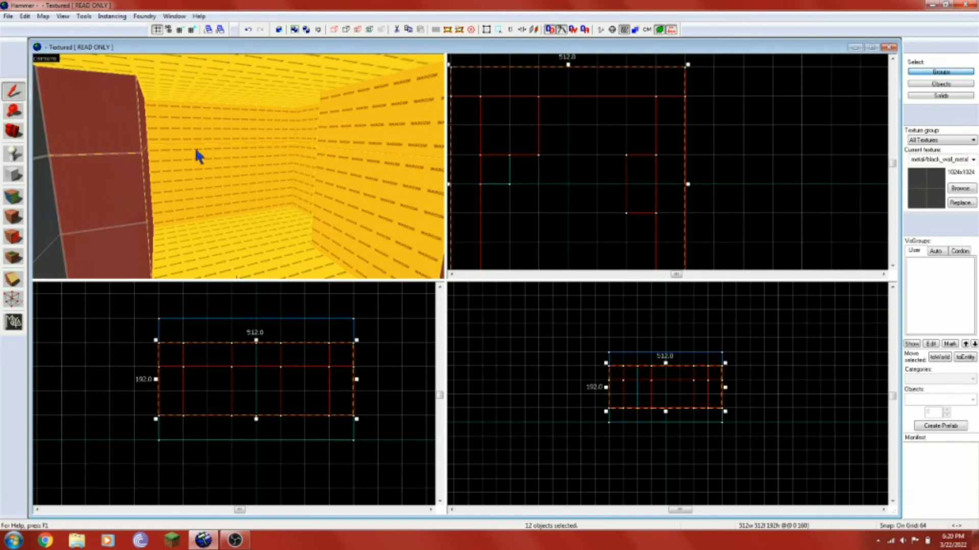
- Check the split by viewing the room and selecting individual upper and lower wall sections
key(z)
key(s)
key(z)
click(238, 166)
click(246, 114)
click(252, 148)
click(258, 124)
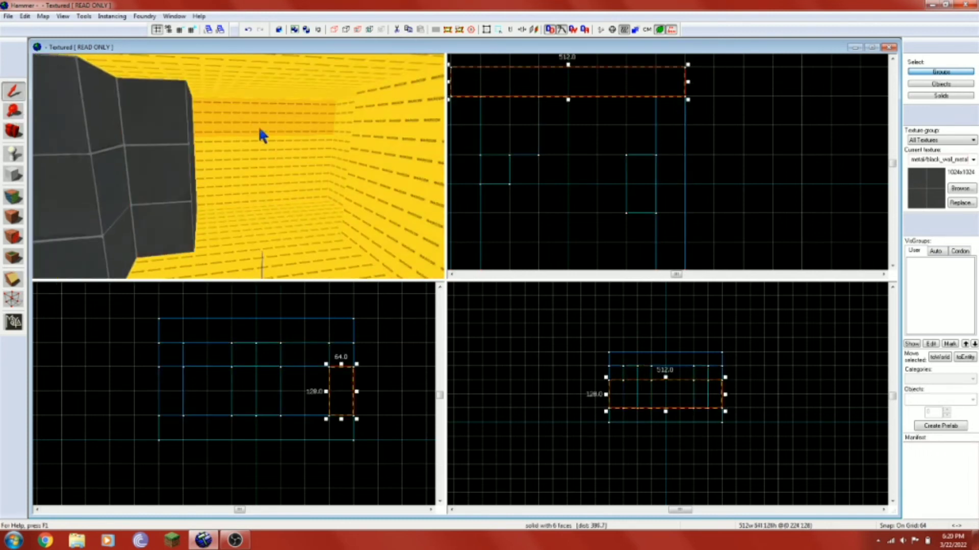
click(276, 148)
key(z)
- Select the inner nodraw faces of three lower wall sections for face editing
key(shift+a)
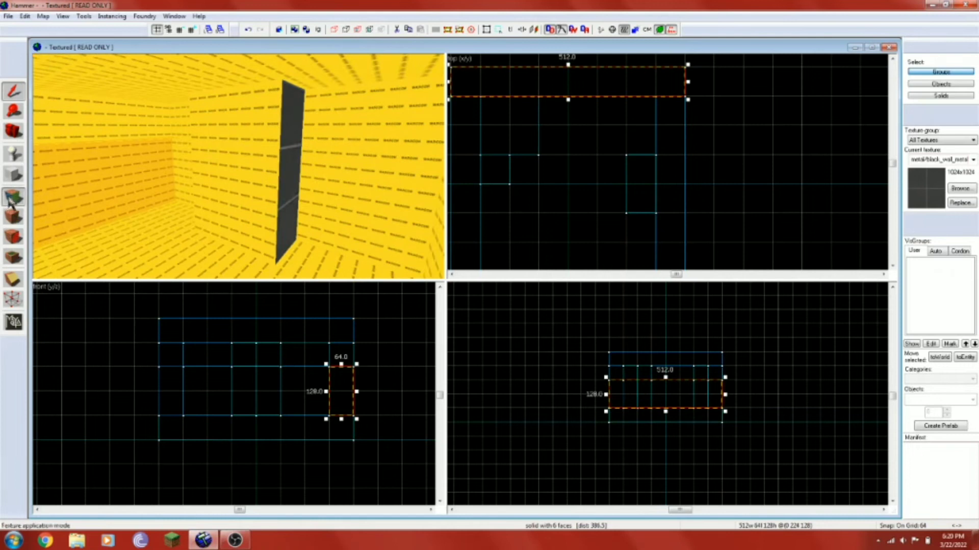
click(247, 208)
ctrl+click(147, 182)
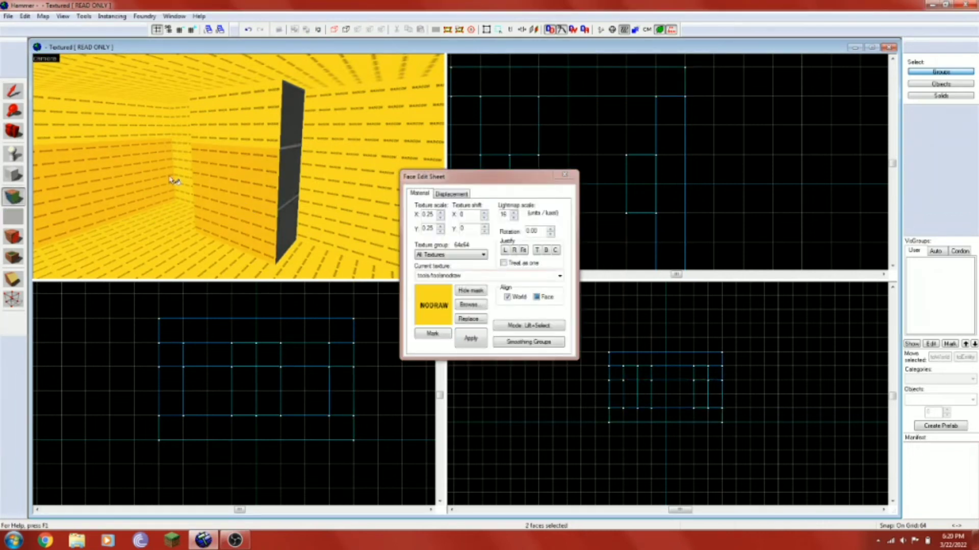
key(z)
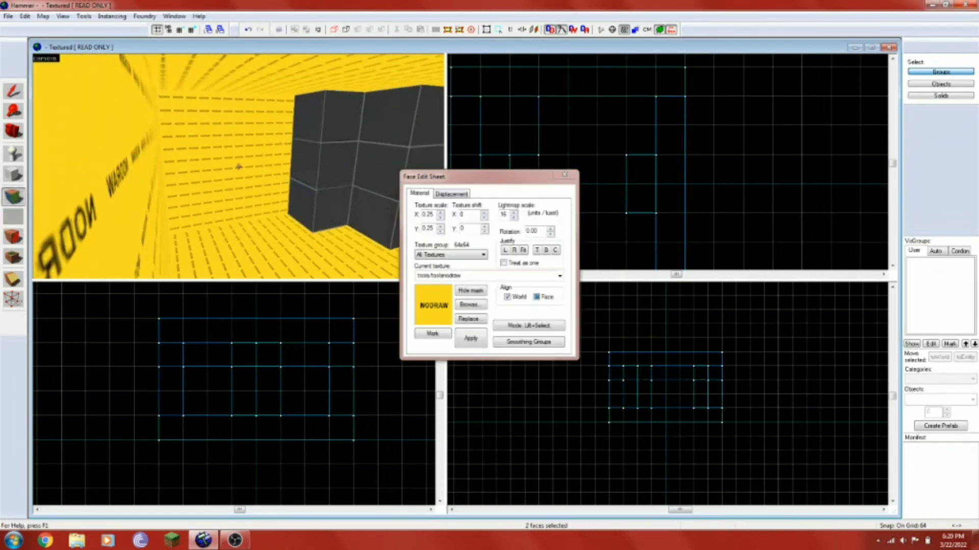
key(z)
key(z)
key(w)
key(z)
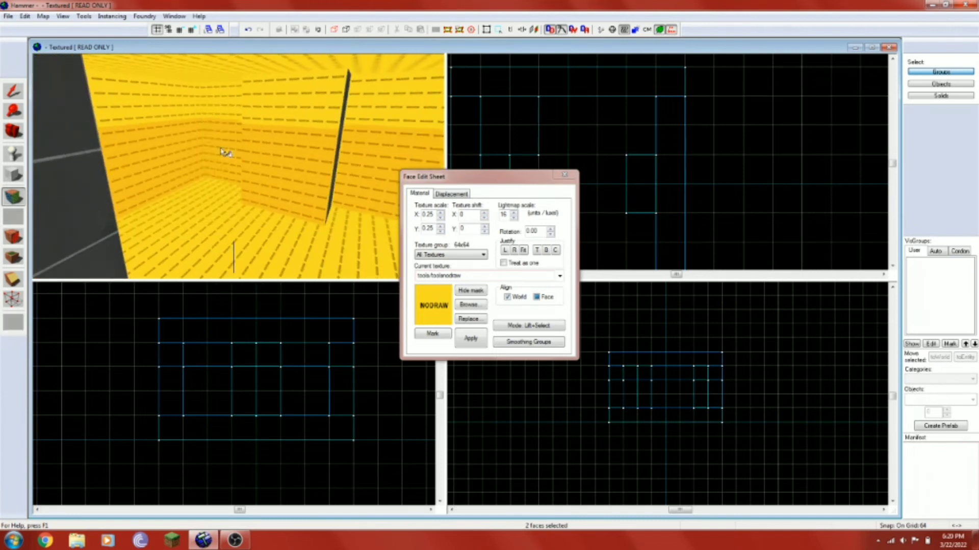
ctrl+click(222, 151)
key(z)
- Apply metal/black_wall_metal_002c to the three lower wall faces with a texture shift of 256 in X and Y
click(469, 305)
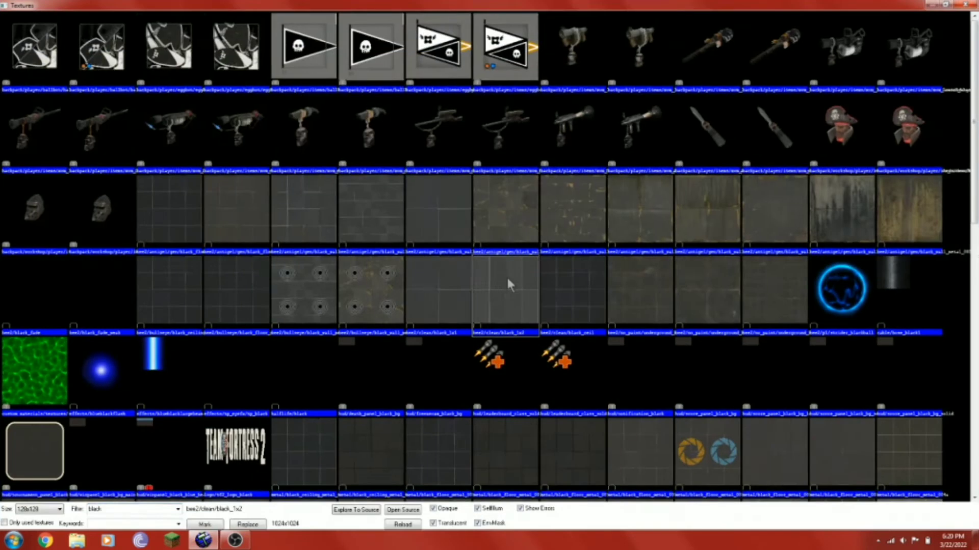
scroll(492, 298, down, 5)
double_click(564, 293)
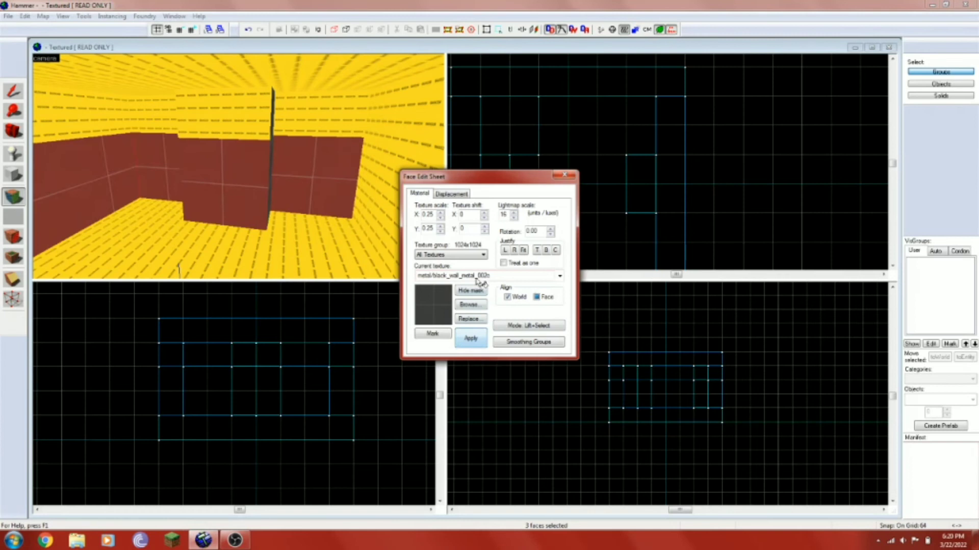
drag(472, 231, 459, 235)
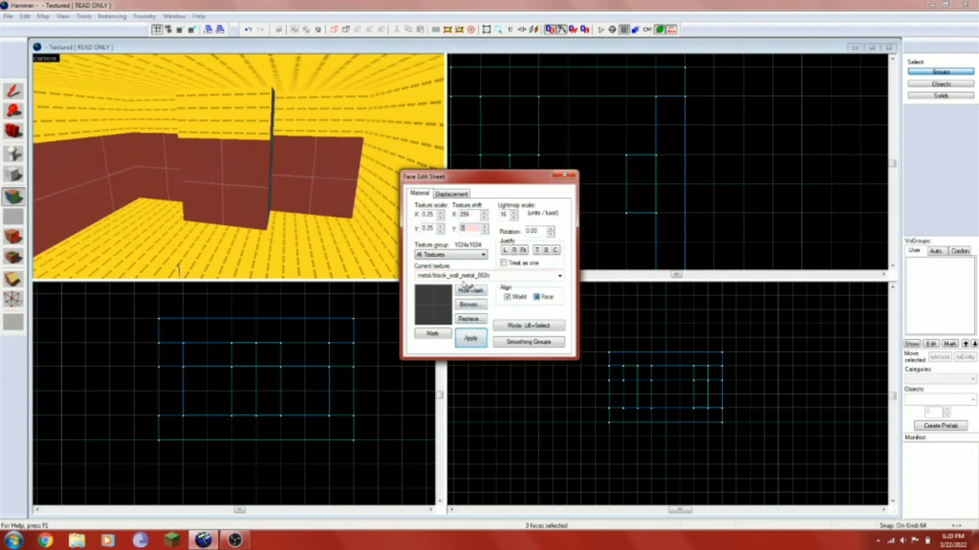
text(256)
click(472, 340)
- Try to select the inner faces of the upper wall sections together around the room
key(z)
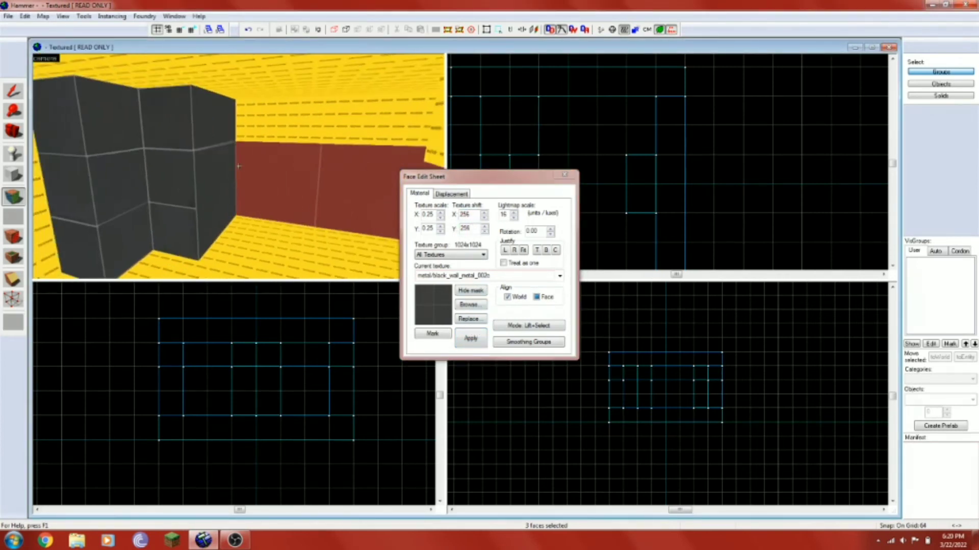
key(z)
click(265, 144)
click(230, 131)
ctrl+click(262, 134)
key(z)
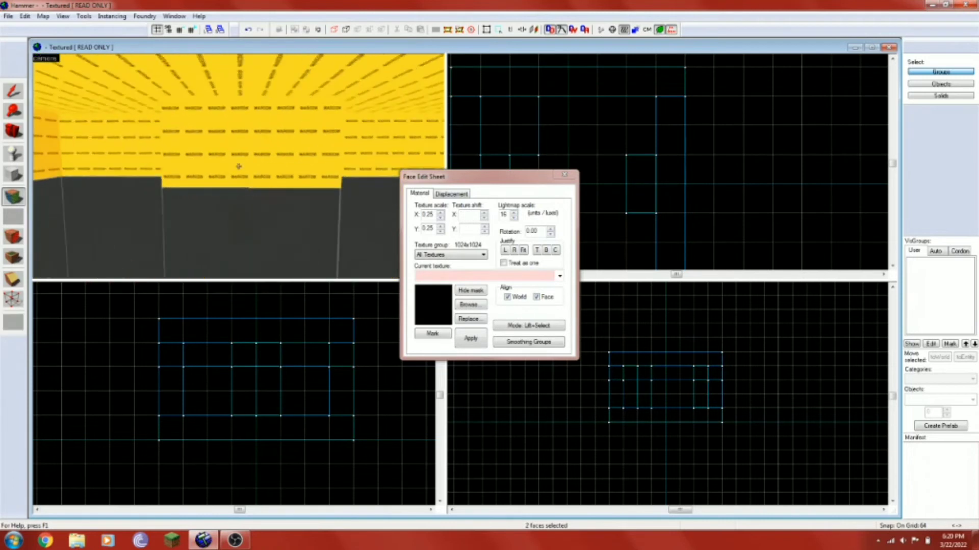
key(z)
ctrl+click(177, 153)
ctrl+click(319, 168)
key(z)
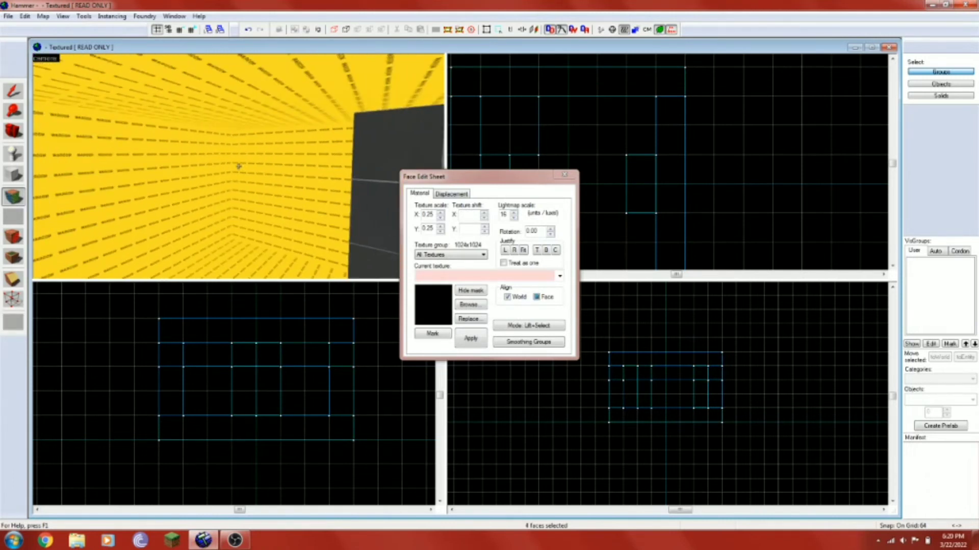
key(z)
ctrl+click(209, 146)
ctrl+click(274, 180)
ctrl+click(275, 180)
ctrl+click(278, 153)
- Try to pick metal/black_wall_metal_002a as the texture for the selected upper wall faces
click(469, 304)
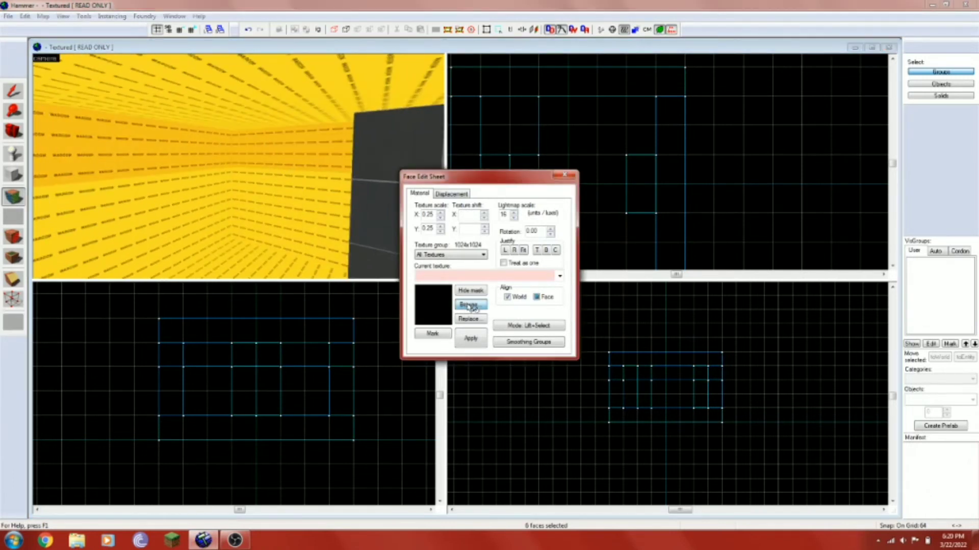
scroll(442, 338, down, 3)
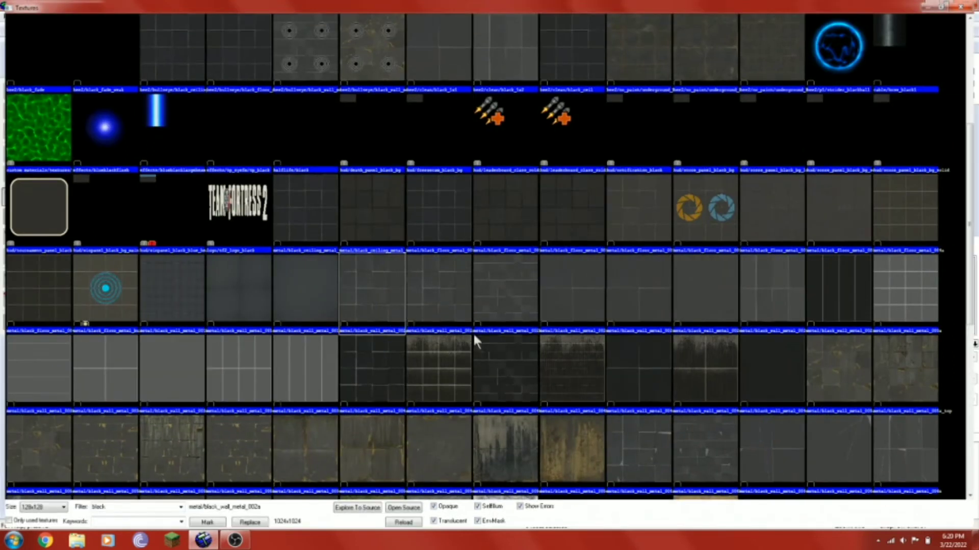
double_click(372, 284)
- Select only the five nodraw inner faces of the upper wall sections around the room
click(292, 151)
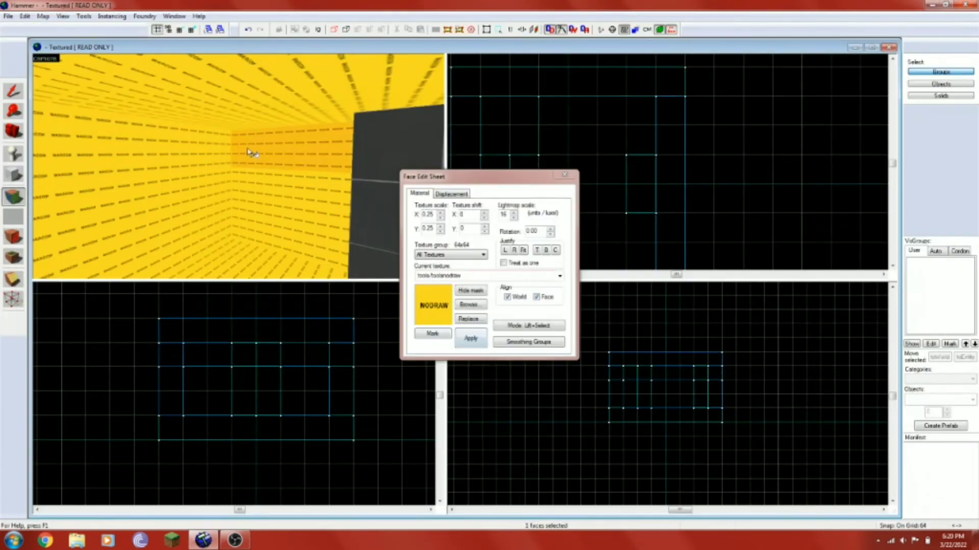
ctrl+click(205, 145)
key(z)
key(z)
ctrl+click(205, 171)
ctrl+click(264, 172)
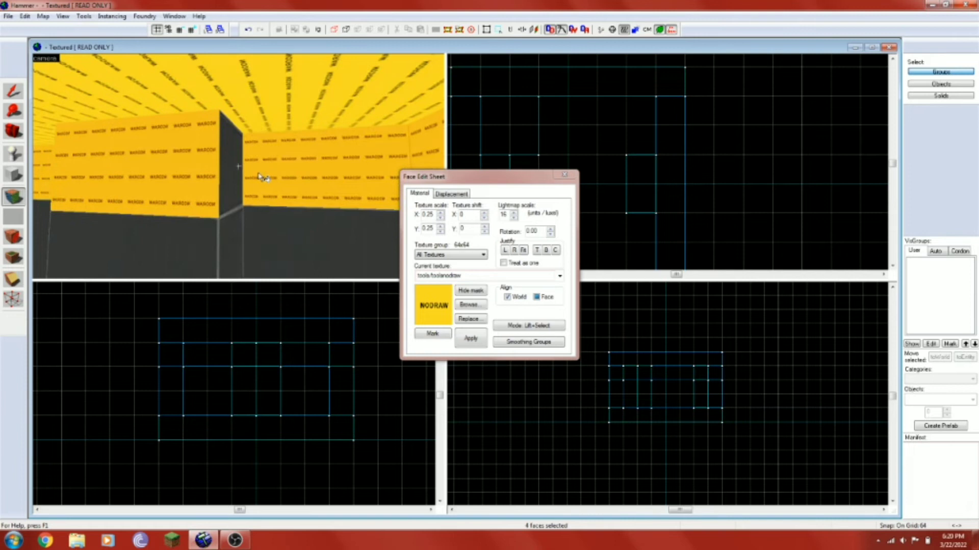
key(z)
key(z)
ctrl+click(240, 168)
- Apply the metal/black_wall_metal_002a texture to the five upper wall faces and finish face editing
click(468, 304)
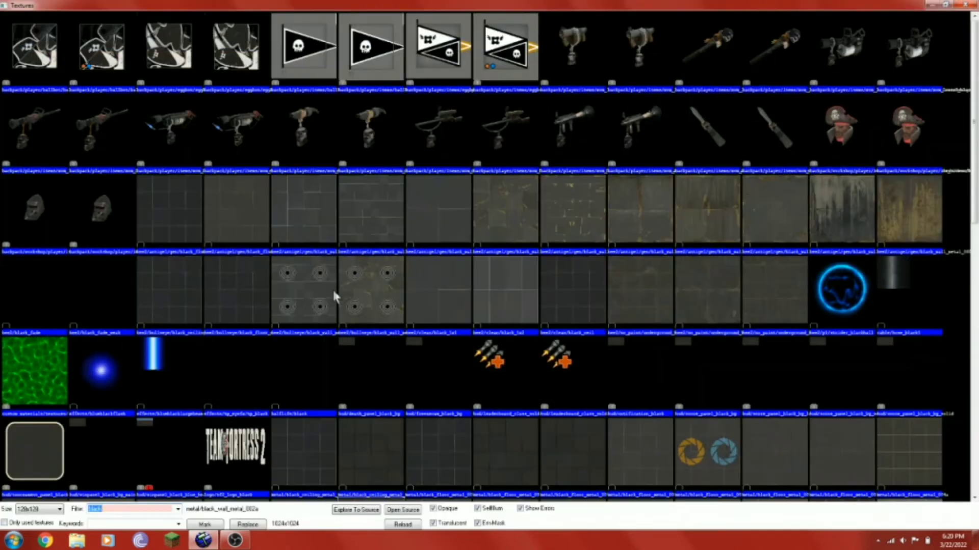
scroll(332, 289, down, 5)
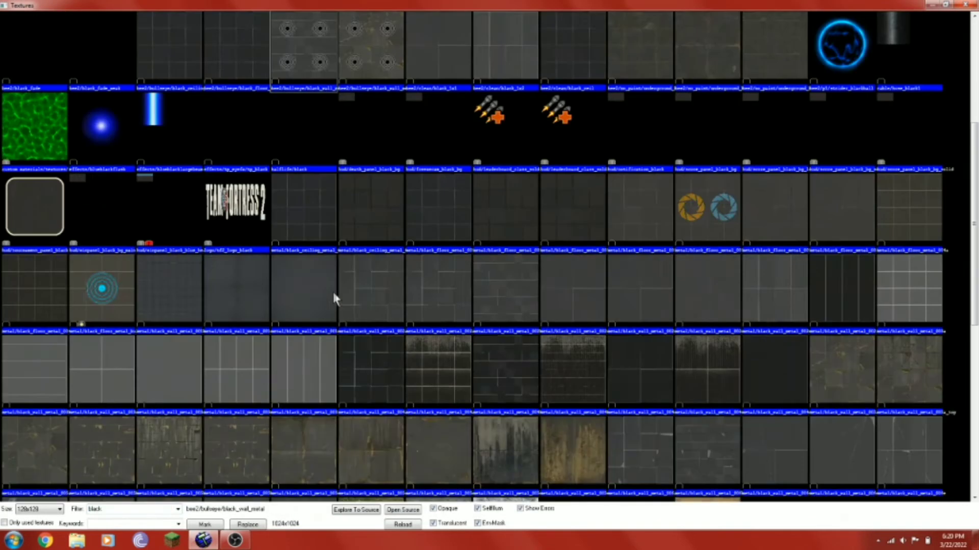
double_click(359, 277)
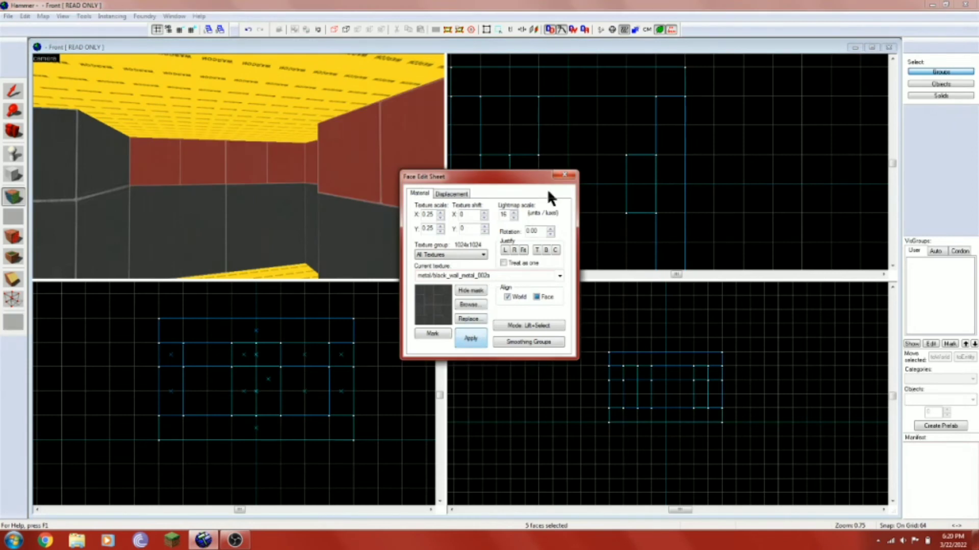
click(563, 175)
- Select the two lower wall faces still covered in nodraw for face editing
key(z)
key(z)
key(z)
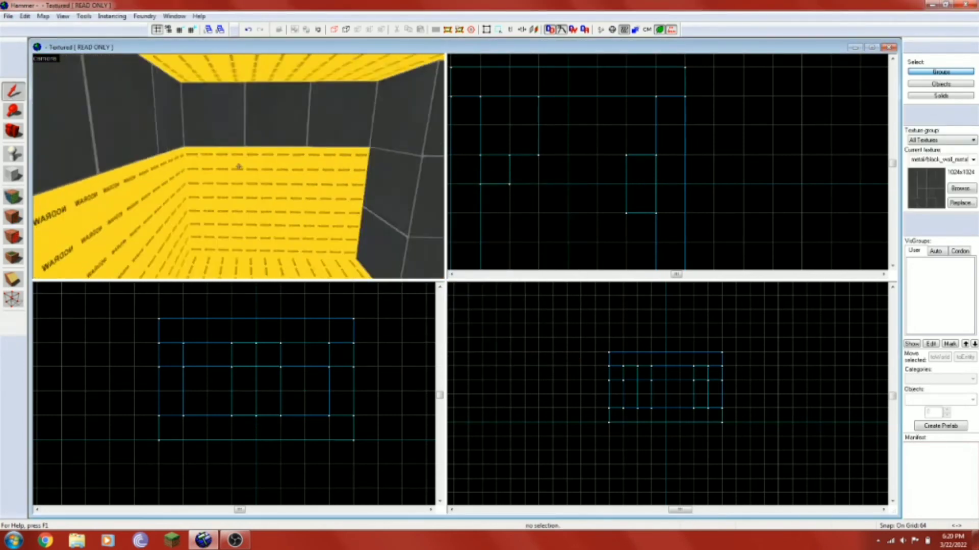
key(w)
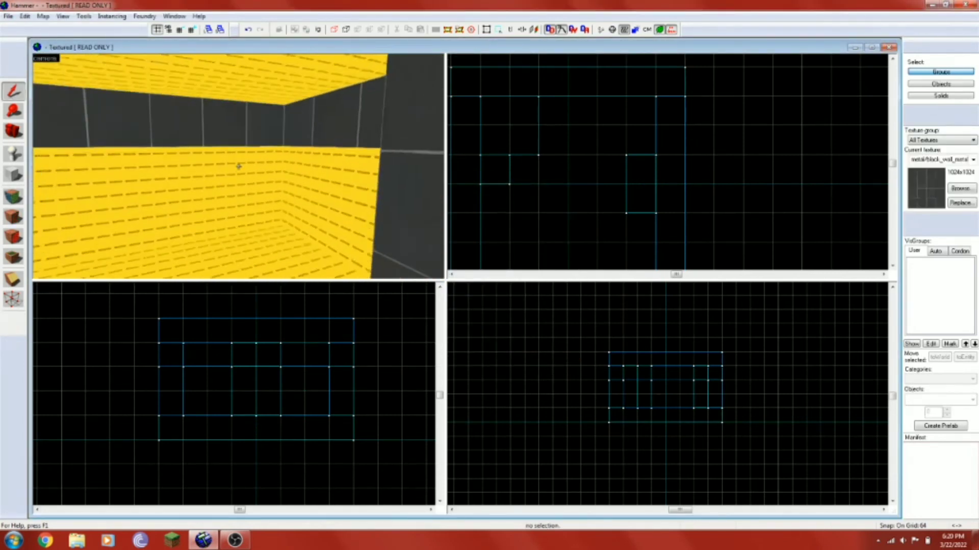
key(z)
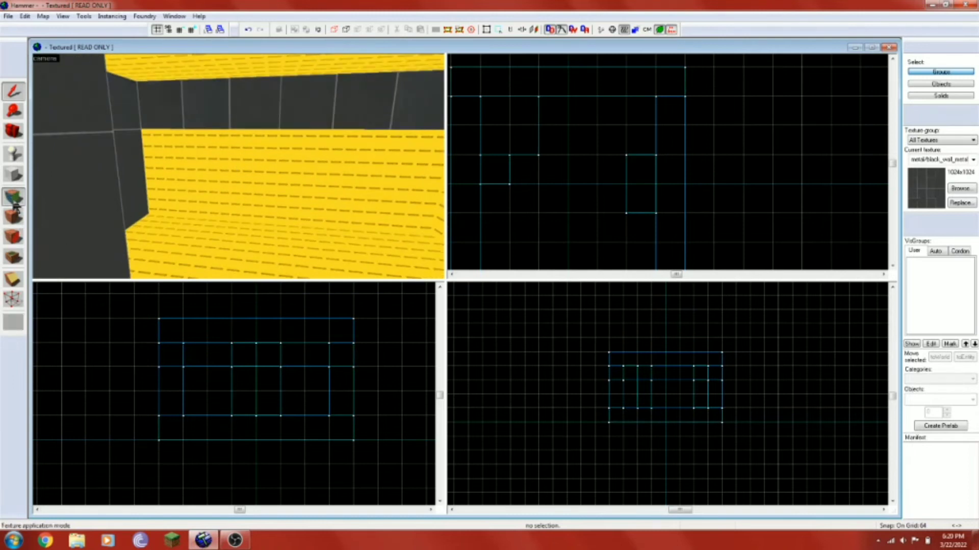
click(14, 196)
key(z)
key(z)
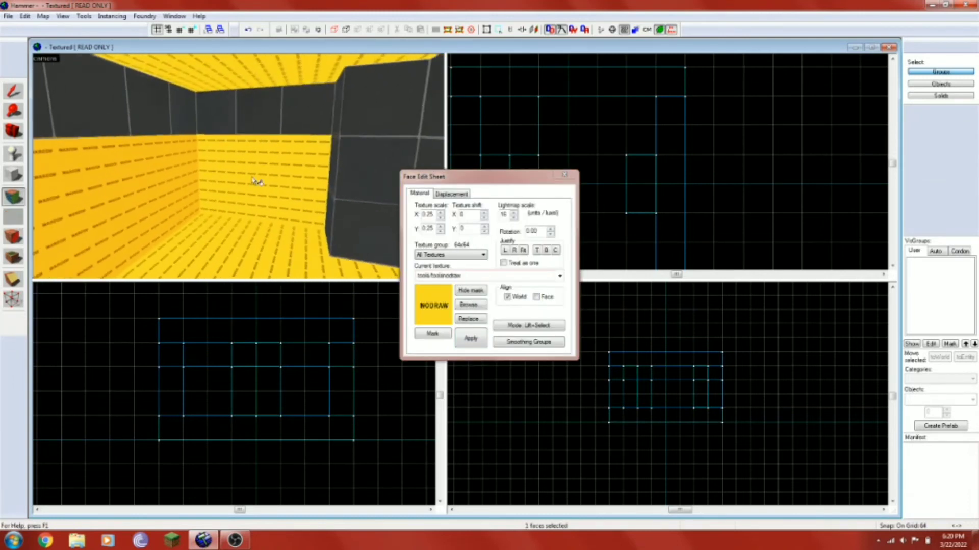
ctrl+click(263, 184)
- Apply the metal/black_wall_metal_002c texture to the two selected lower wall faces
click(471, 310)
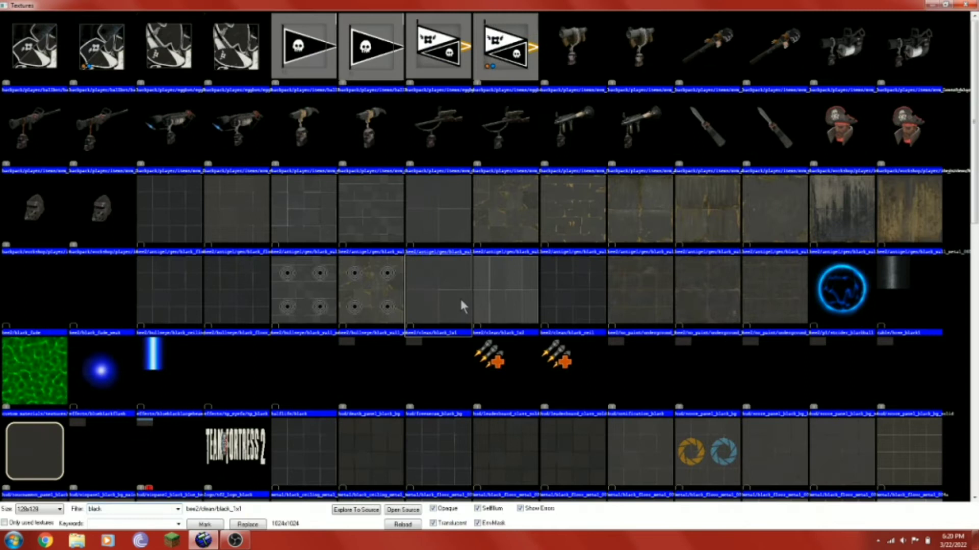
scroll(460, 298, down, 5)
double_click(556, 199)
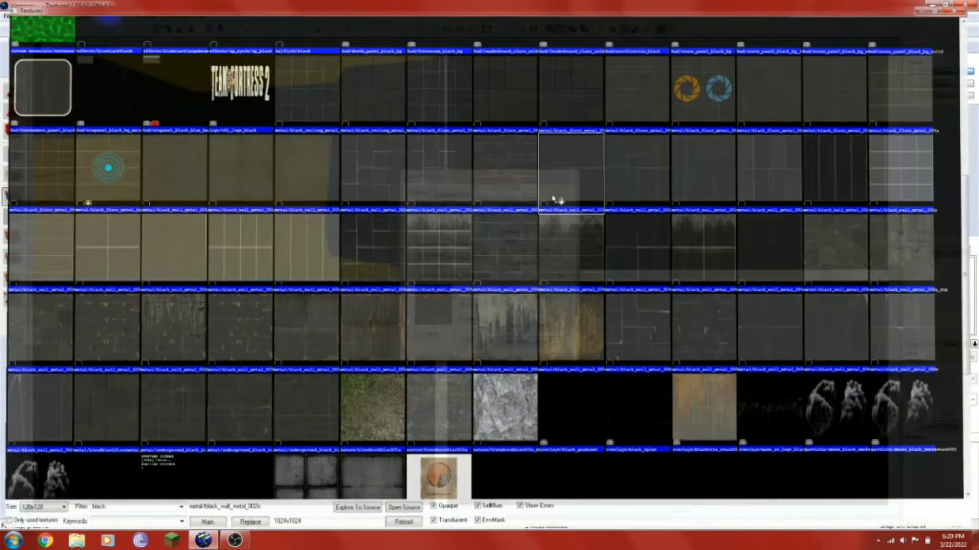
click(470, 340)
- Set the texture shift of the two lower wall faces to 256 in X and Y, and finish face editing
drag(466, 227, 448, 230)
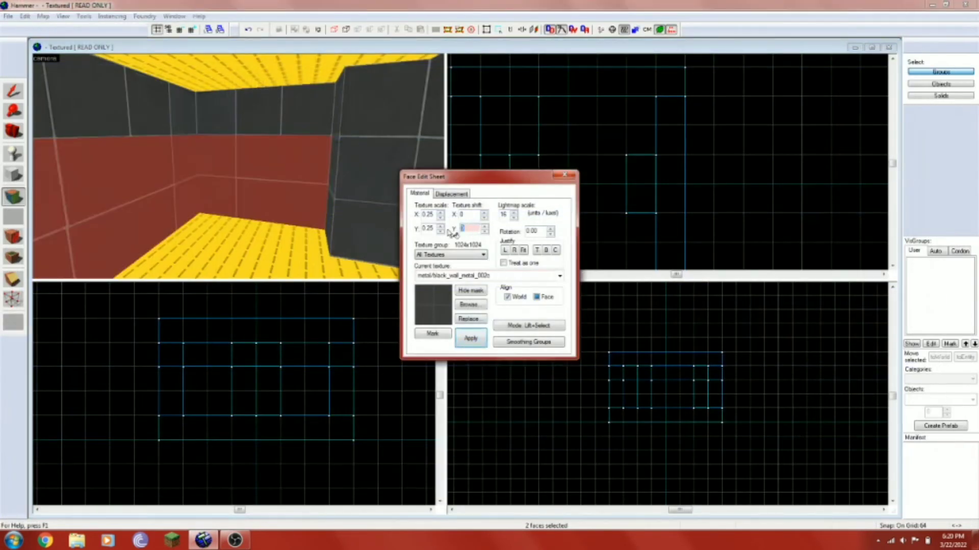
text(256)
double_click(468, 214)
text(256)
click(471, 340)
click(564, 175)
- Clip the 448-unit-long lower wall block into two sections, with the cut 128 units from its end
click(307, 163)
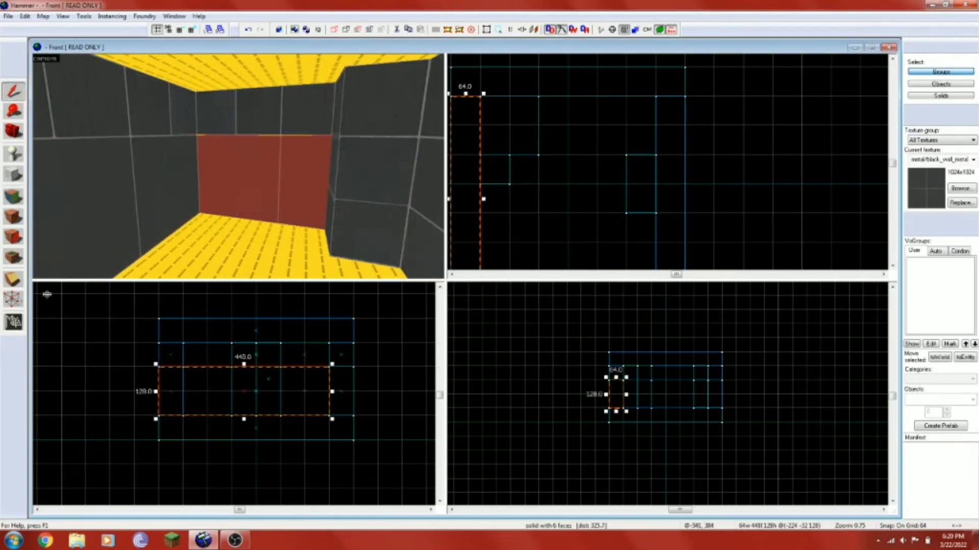
click(12, 279)
scroll(590, 104, down, 5)
scroll(548, 196, up, 5)
drag(513, 113, 541, 113)
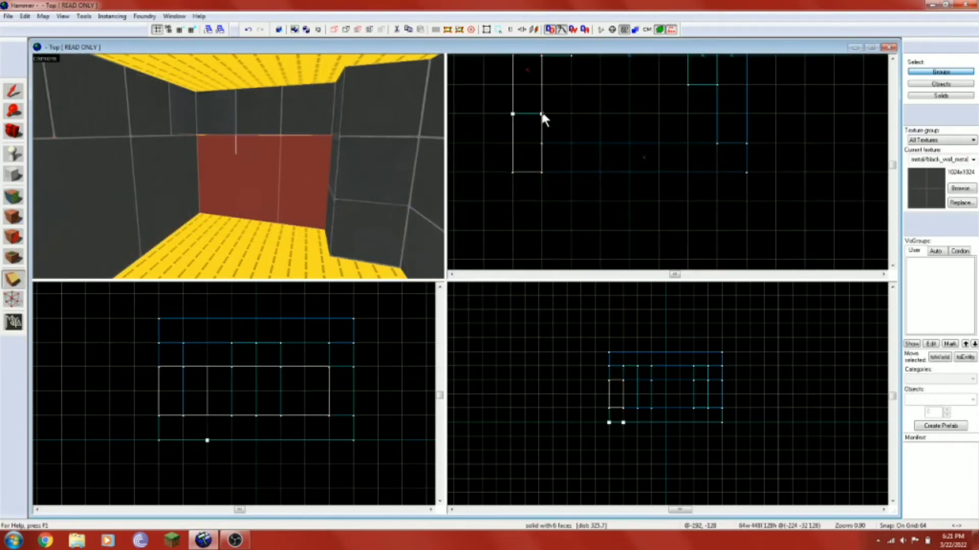
- Select the wider section of the clipped lower wall for face editing and set its X texture shift to 0
click(267, 177)
key(shift+a)
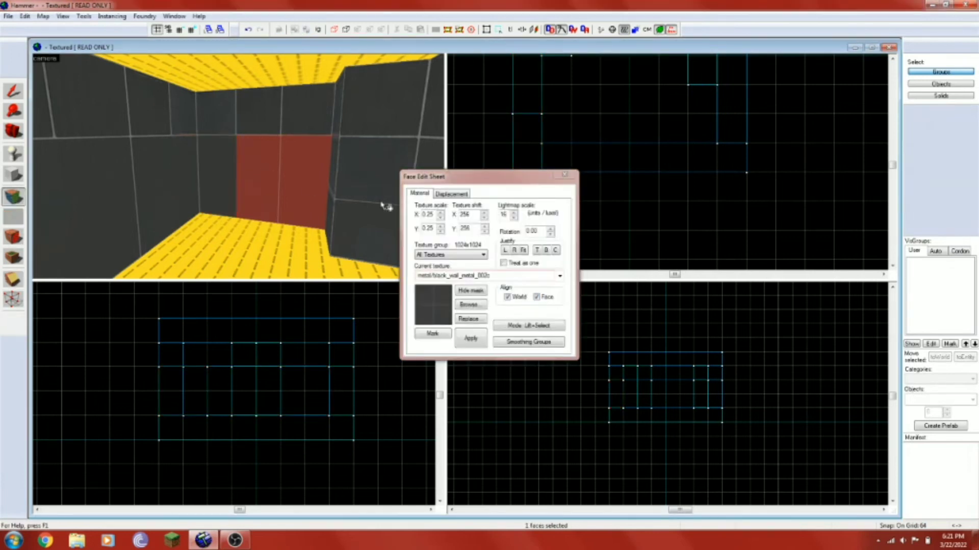
double_click(465, 215)
text(0)
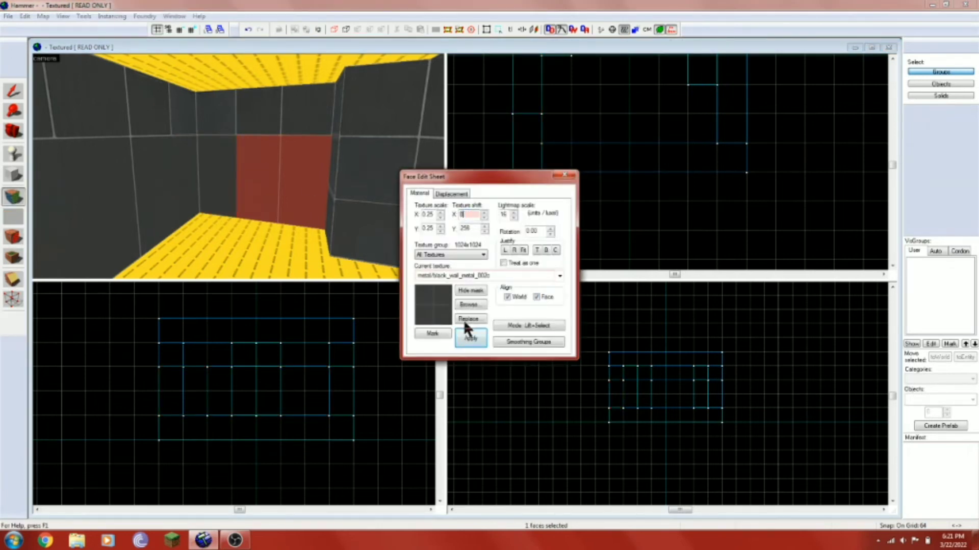
click(469, 338)
- Apply metal/black_wall_metal_002a to the narrow lower wall section with a texture shift of 0 in X and Y, and finish face editing
click(473, 304)
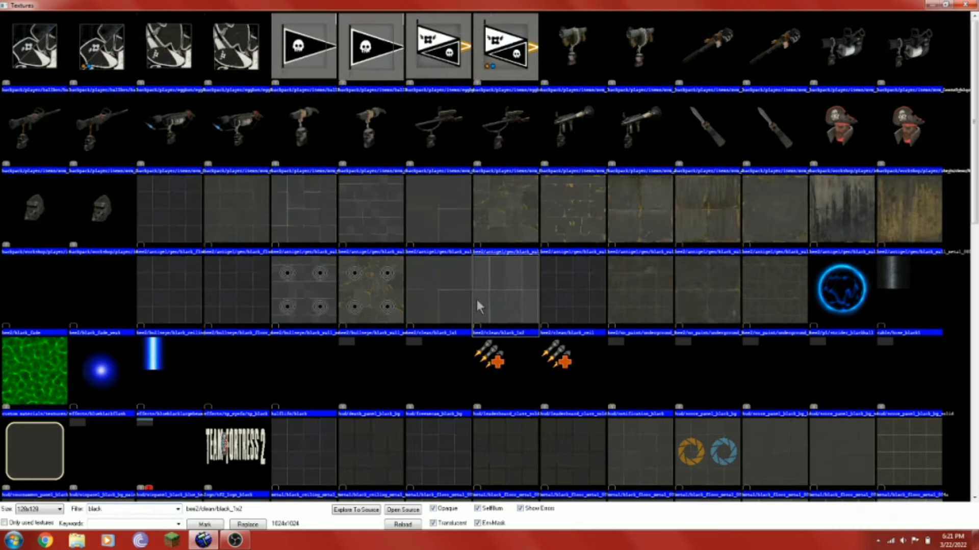
scroll(473, 306, down, 3)
double_click(372, 288)
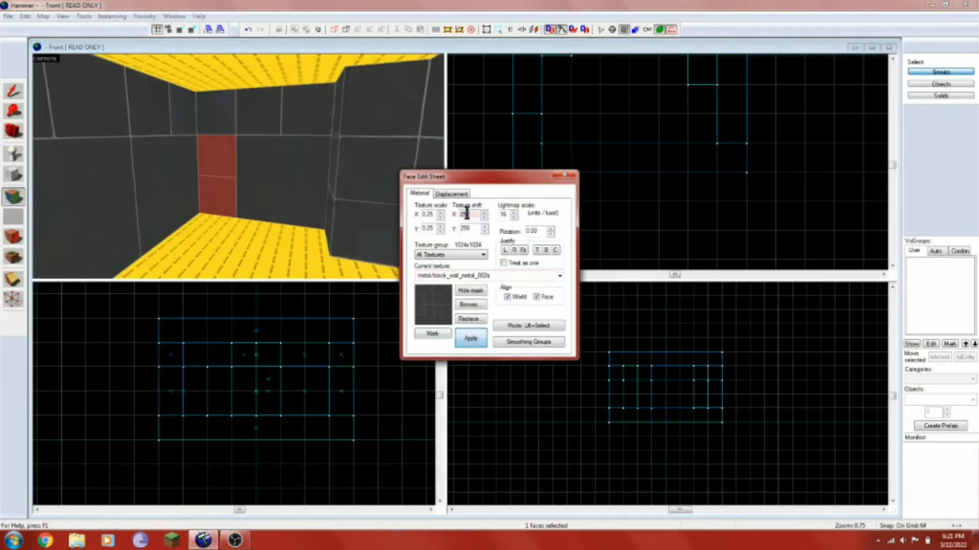
text(0)
double_click(465, 228)
text(0)
click(470, 338)
click(569, 174)
- Apply the metal/black_floor_metal_001c texture to the room's nodraw floor face
key(z)
key(w)
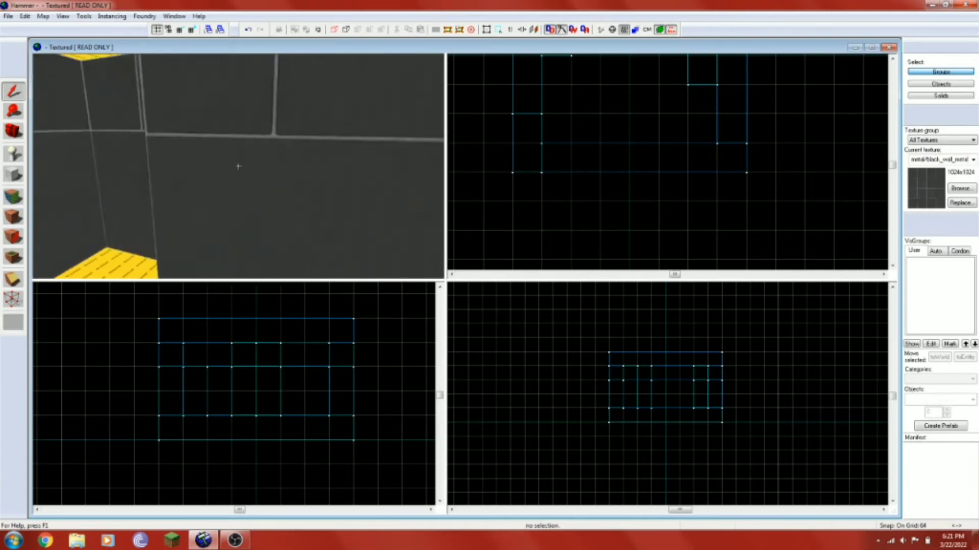
key(w)
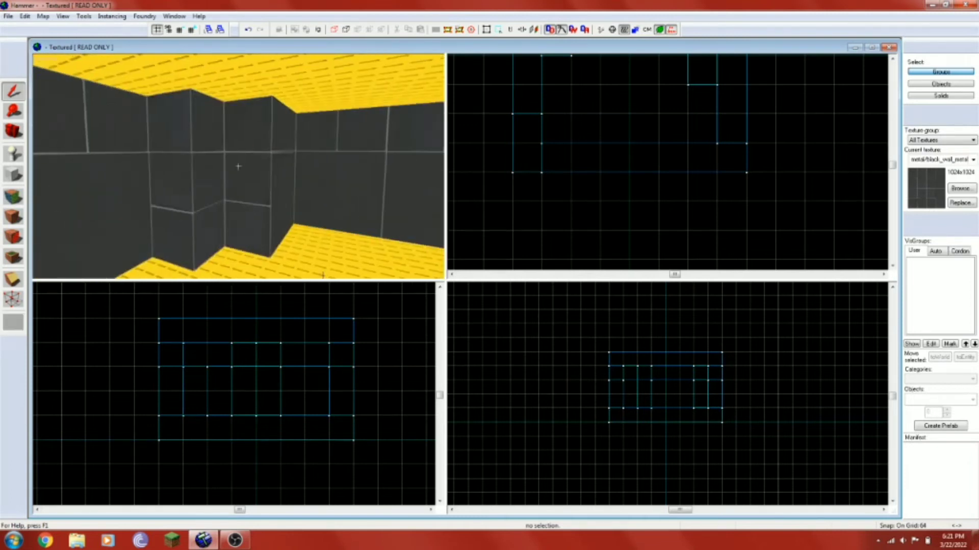
key(z)
click(14, 196)
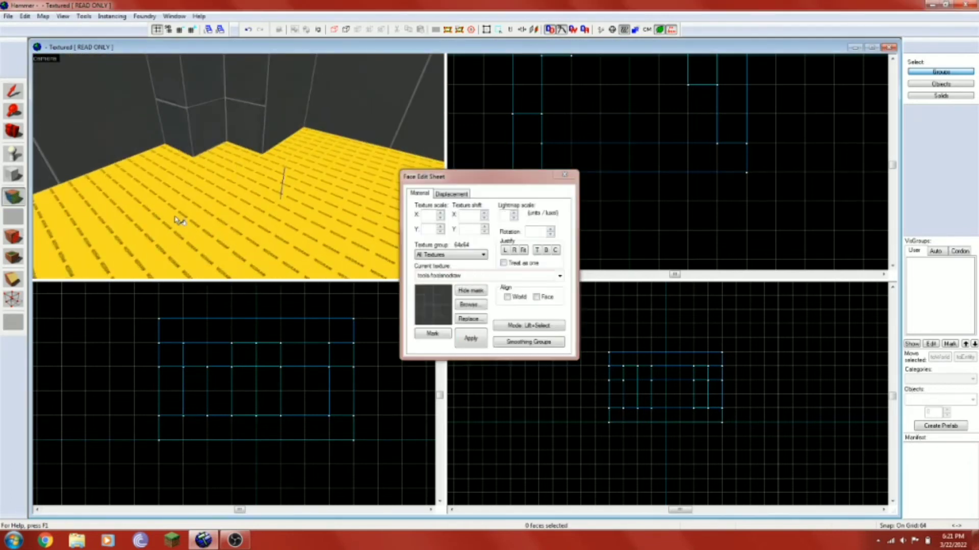
click(178, 220)
click(446, 305)
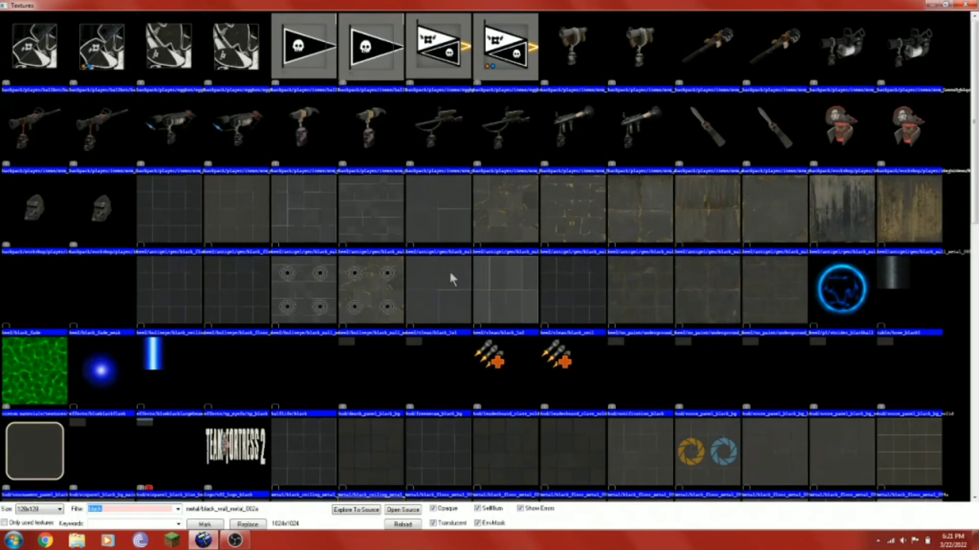
click(371, 225)
scroll(635, 328, down, 3)
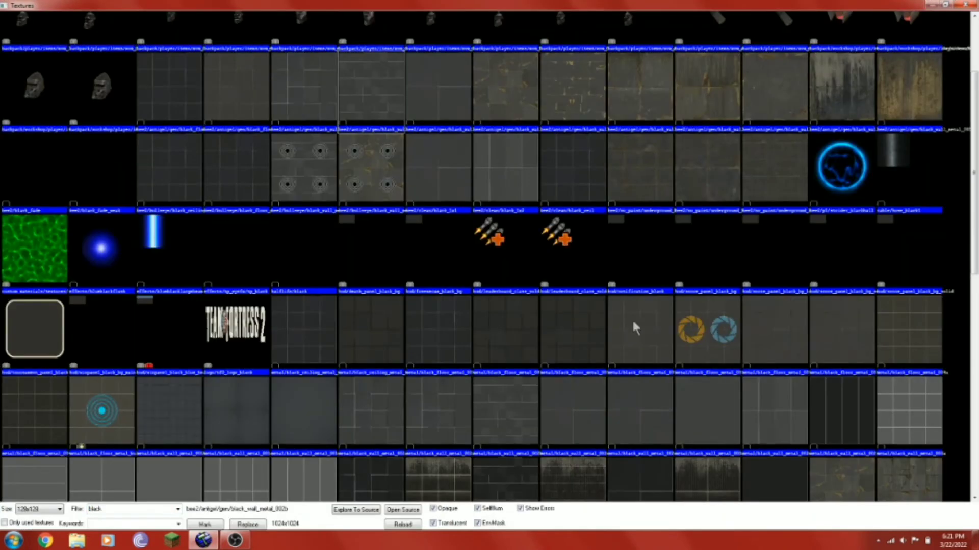
double_click(628, 340)
click(474, 340)
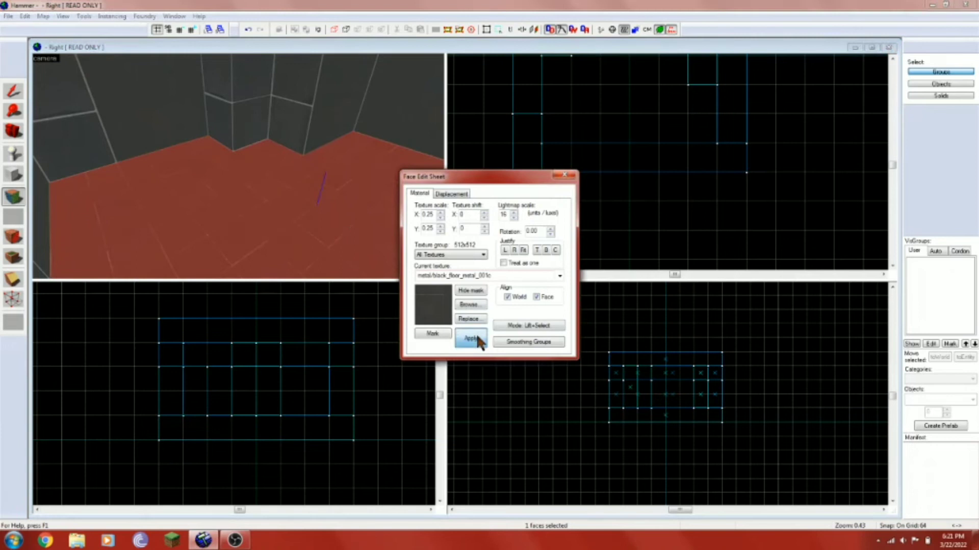
- Apply the metal/black_wall_metal_002a texture to the room's ceiling face and finish face editing
key(z)
click(238, 165)
key(z)
click(464, 304)
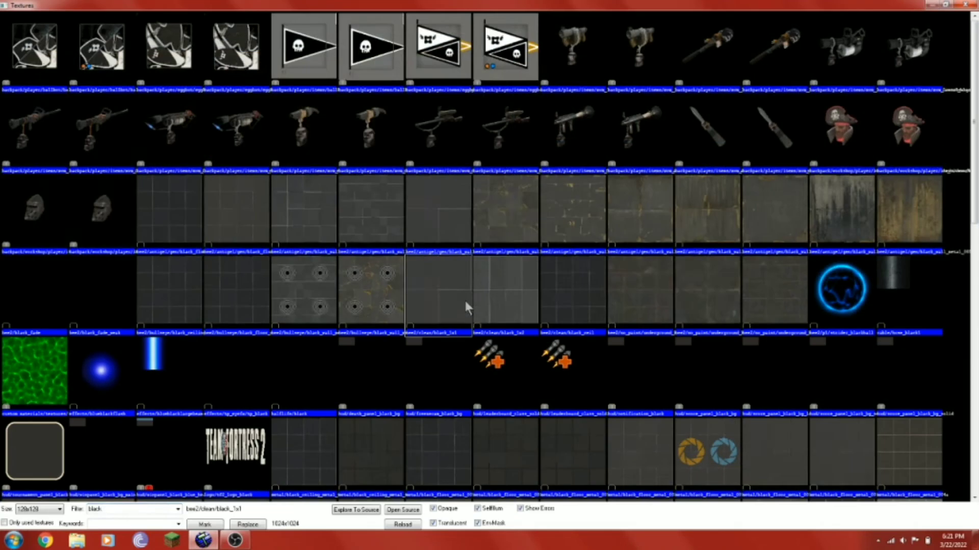
scroll(464, 300, down, 5)
double_click(367, 277)
click(471, 337)
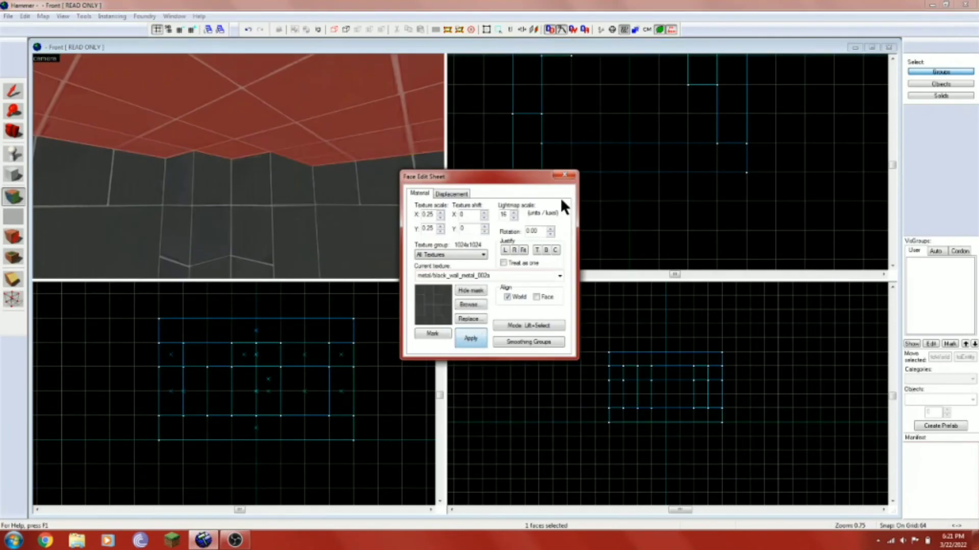
click(564, 176)
- Select the upper wall face next to the recessed corner for face editing and choose the metal/black_wall_metal_002a texture for it
key(z)
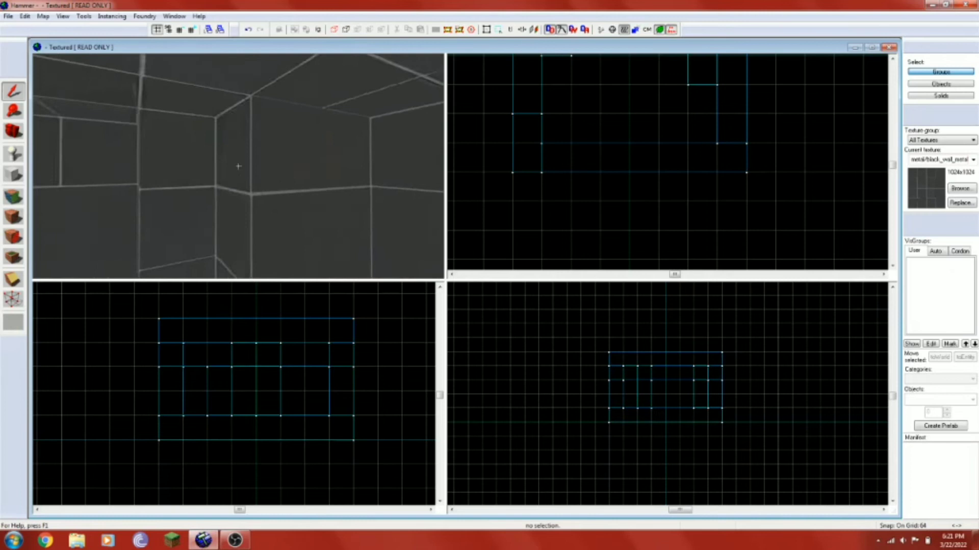
key(z)
click(13, 198)
click(171, 170)
click(233, 168)
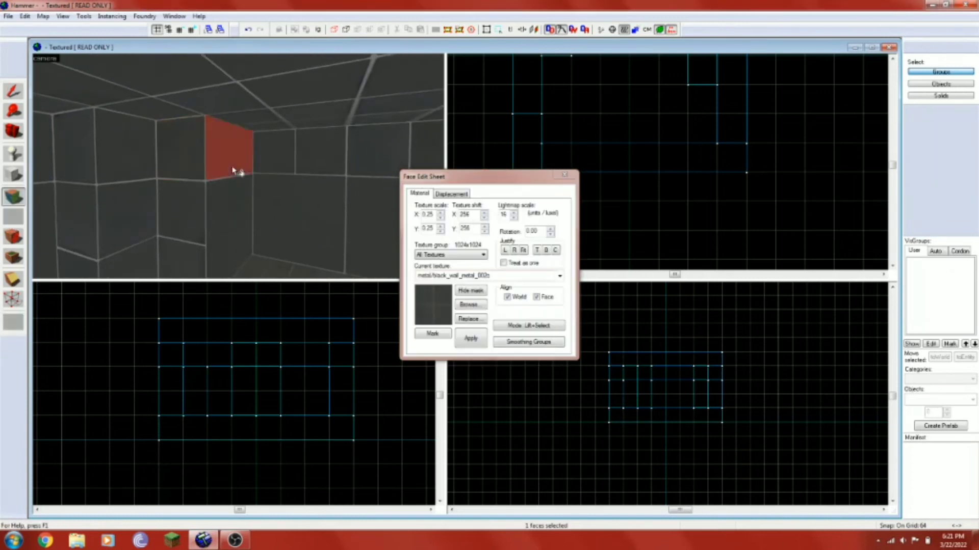
click(479, 306)
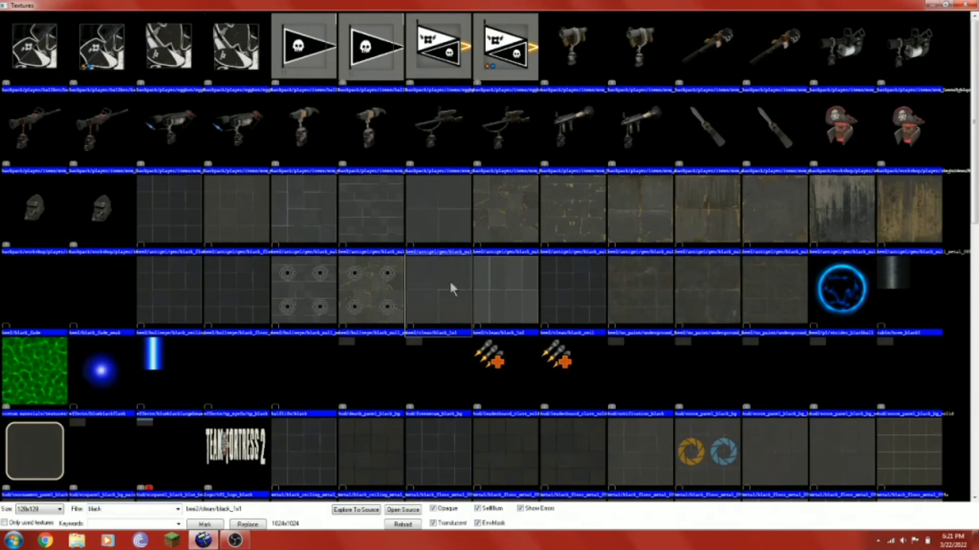
scroll(449, 279, down, 3)
double_click(360, 391)
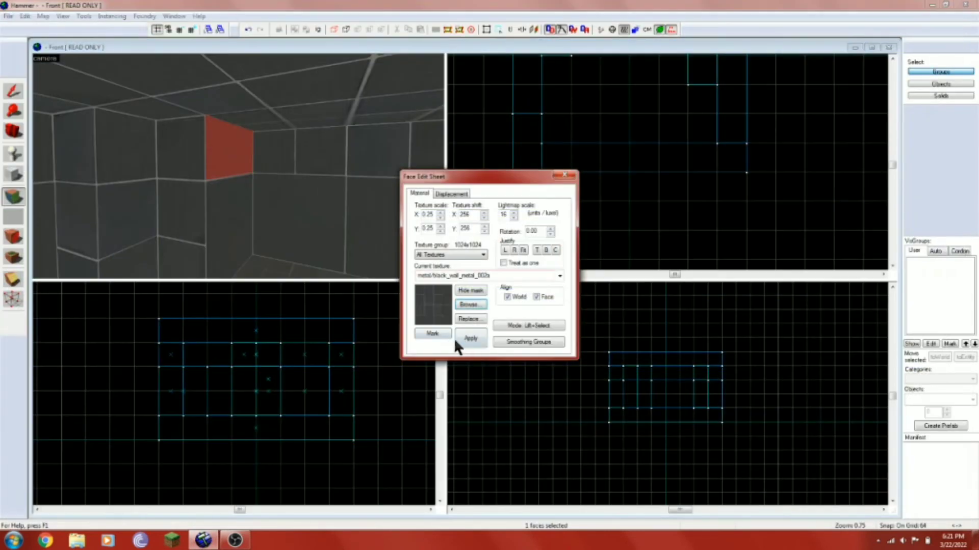
- Apply the chosen texture to the upper wall face with a texture shift of 0 in X and Y, and finish face editing
text(0)
drag(469, 229, 451, 228)
text(0)
click(466, 339)
click(572, 177)
- Inspect the textured walls, floor and ceiling by flying the camera around the room
key(z)
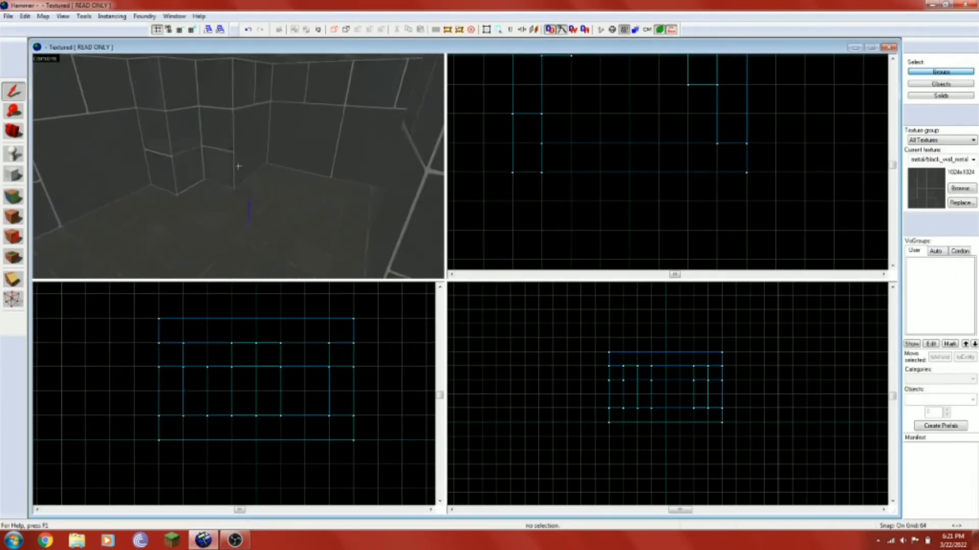
key(w)
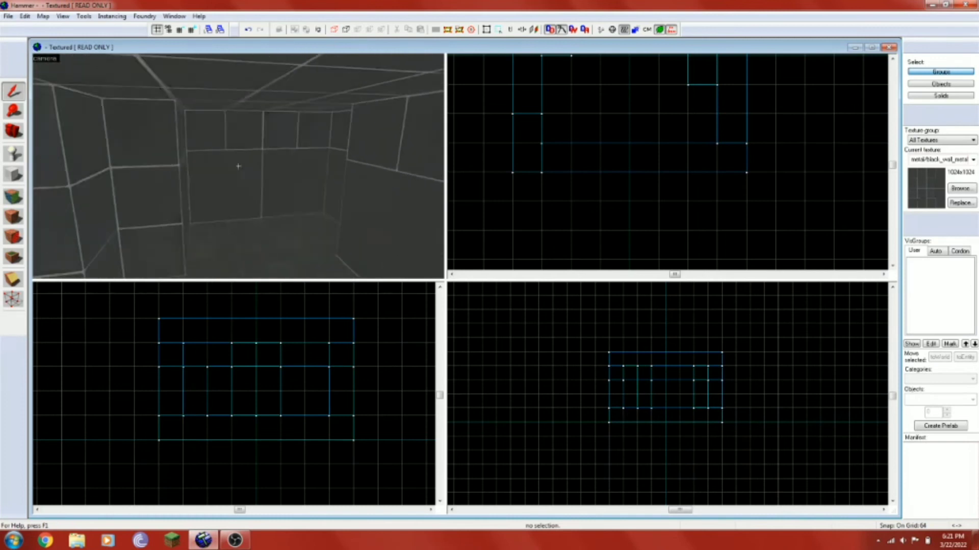
key(d)
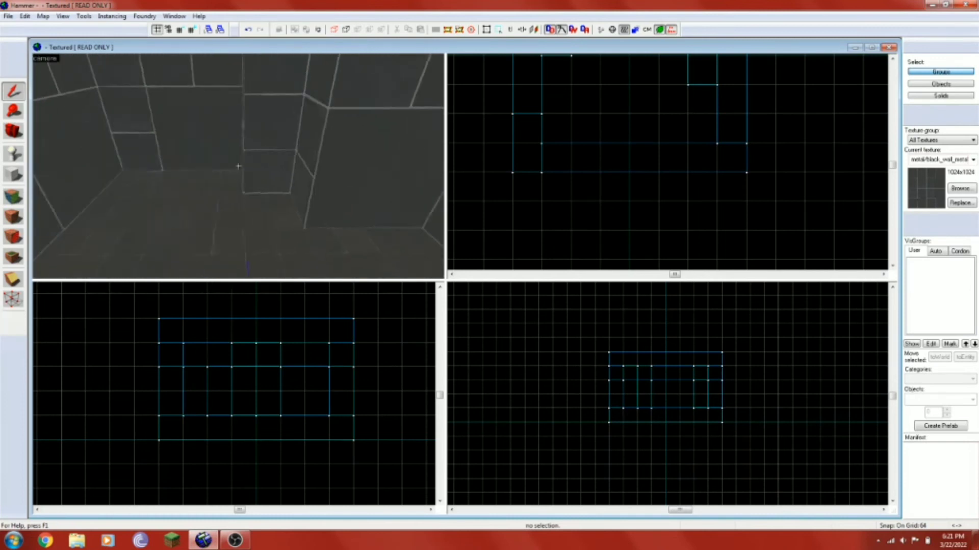
key(a)
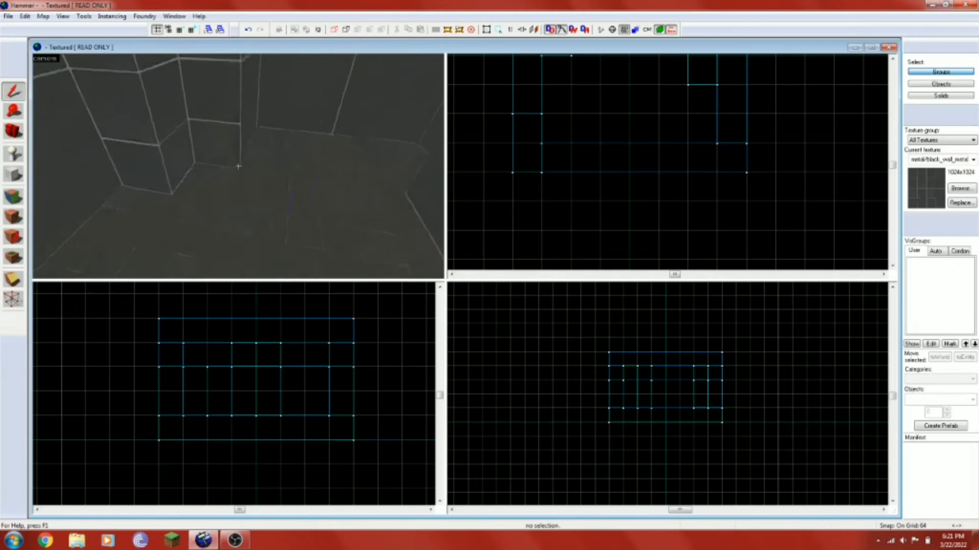
key(s)
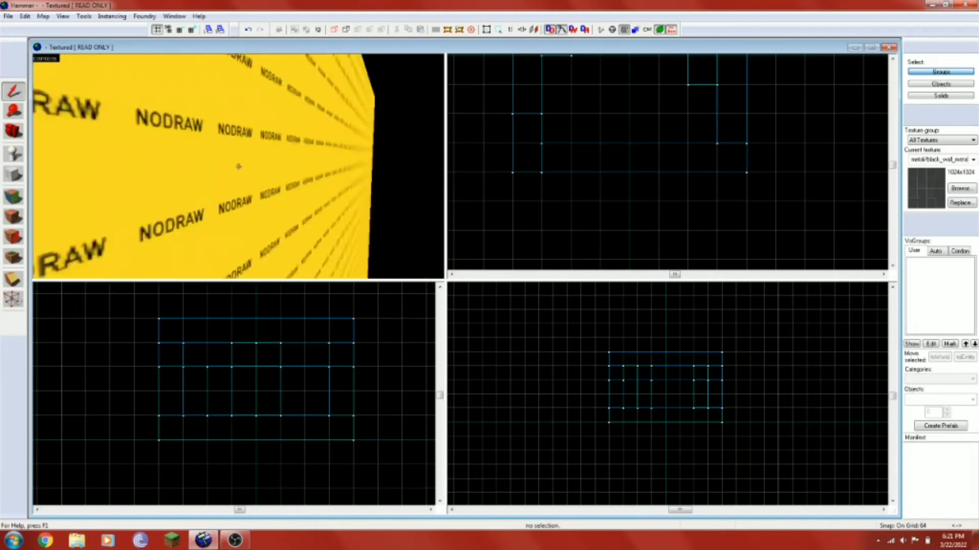
key(w)
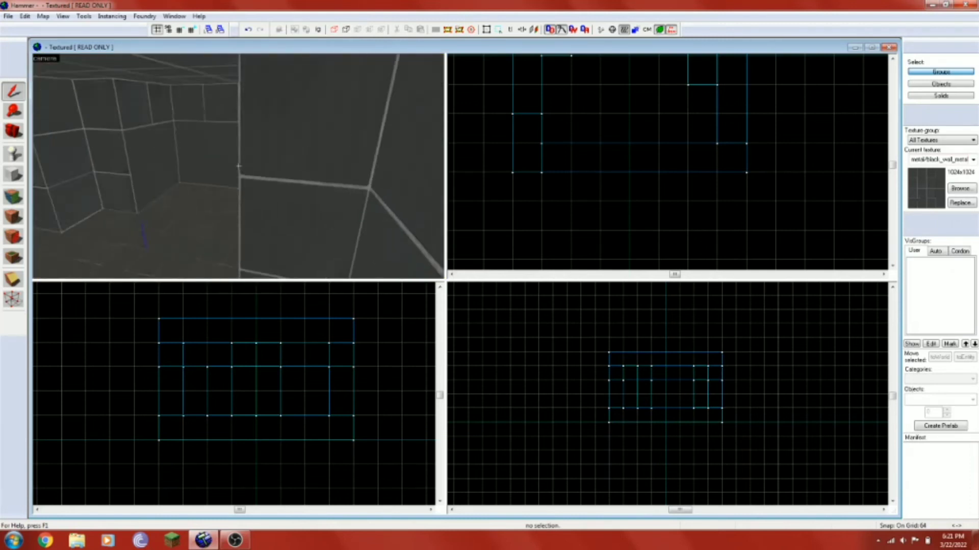
key(s)
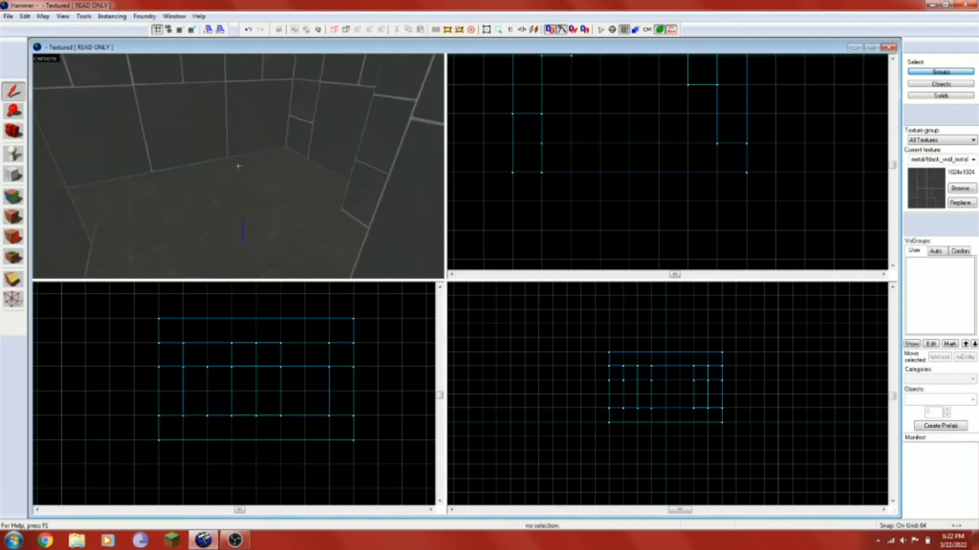
key(z)
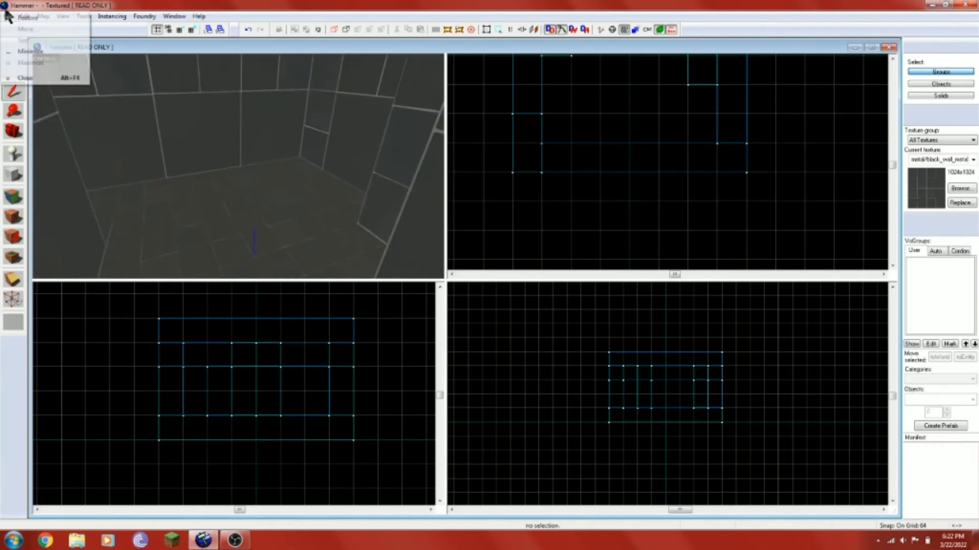
- Save the map as pmamtestmap in the Portal 2 sdk_content maps folder
click(8, 16)
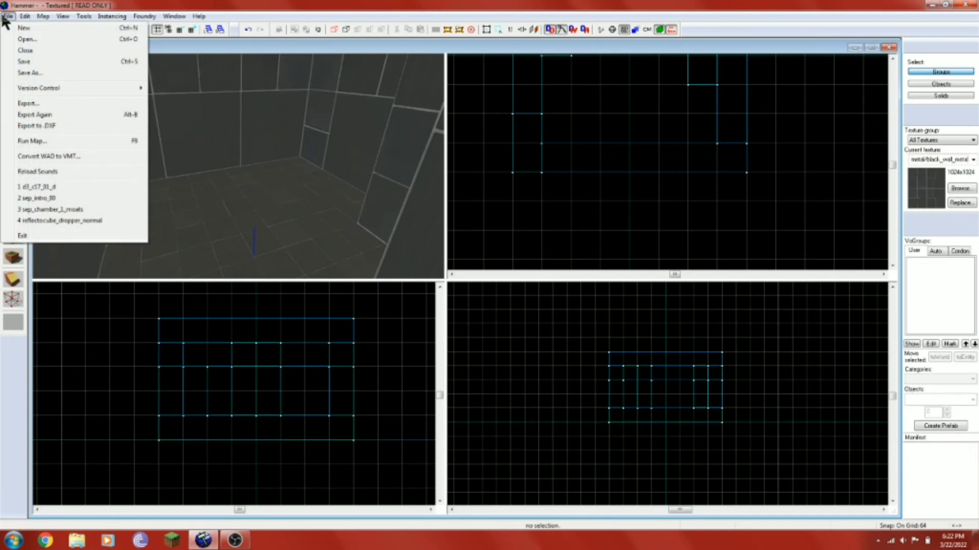
click(31, 61)
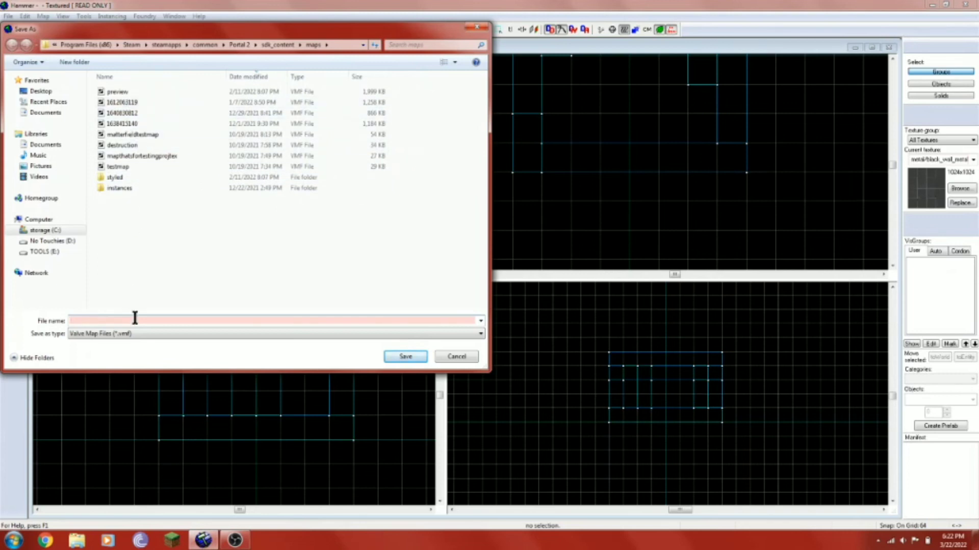
text(pmamtestmap)
key(Return)
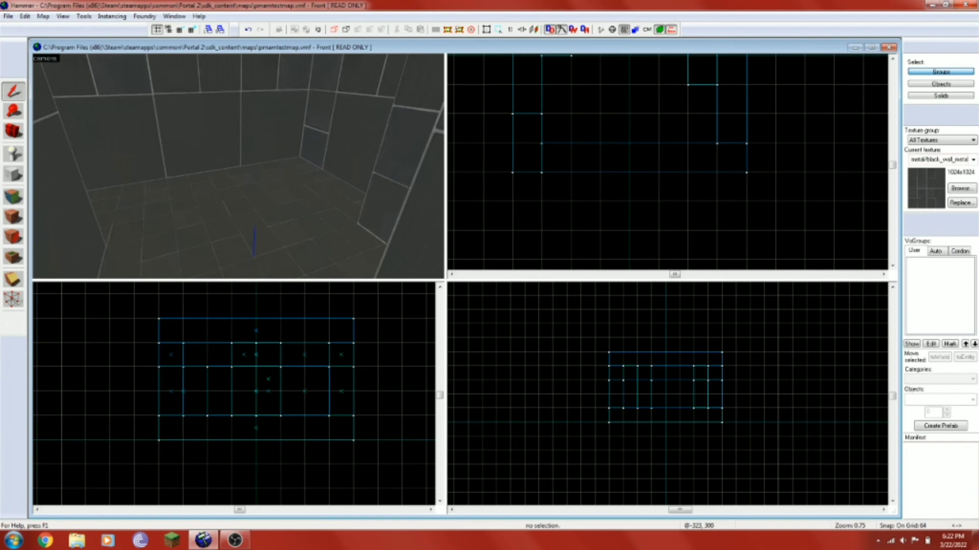